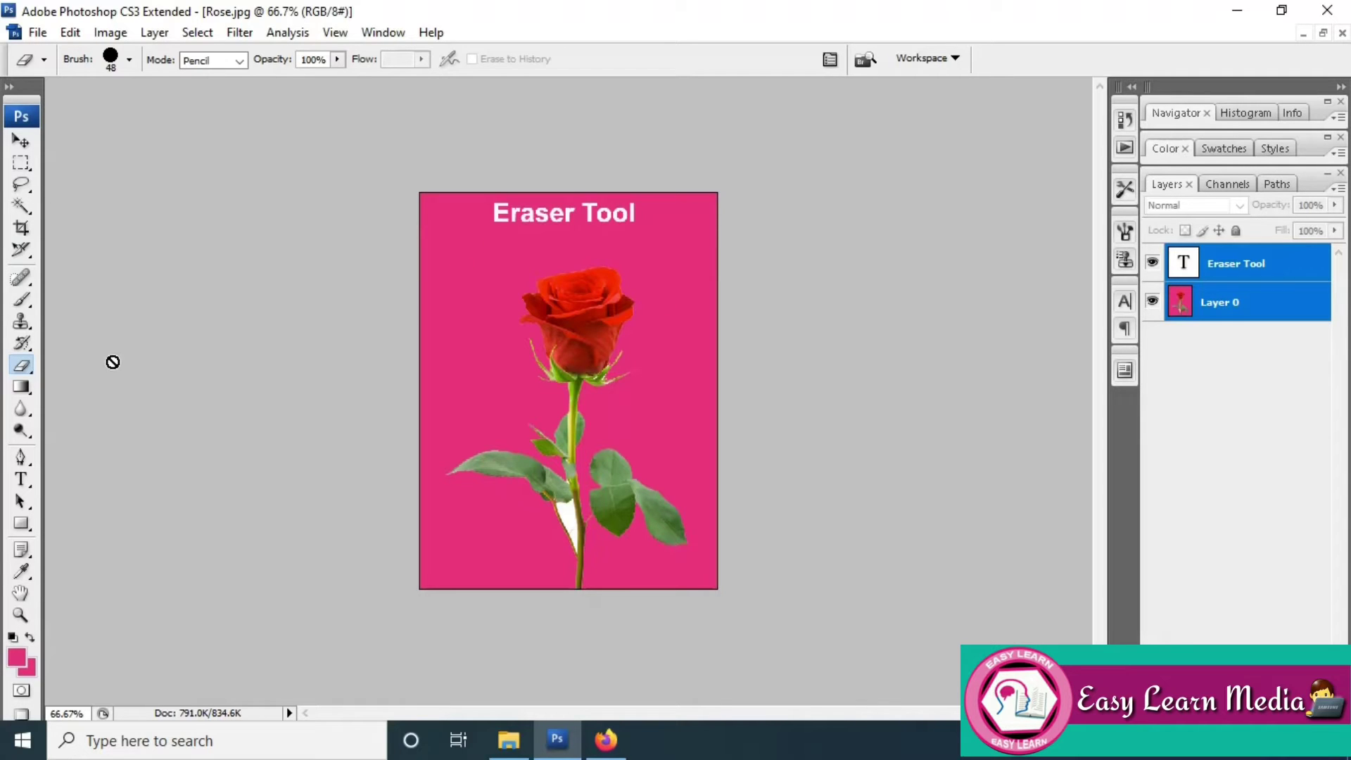
# Choose the standard Eraser Tool and keep its Mode on Pencil
pyautogui.rightClick(24, 365)
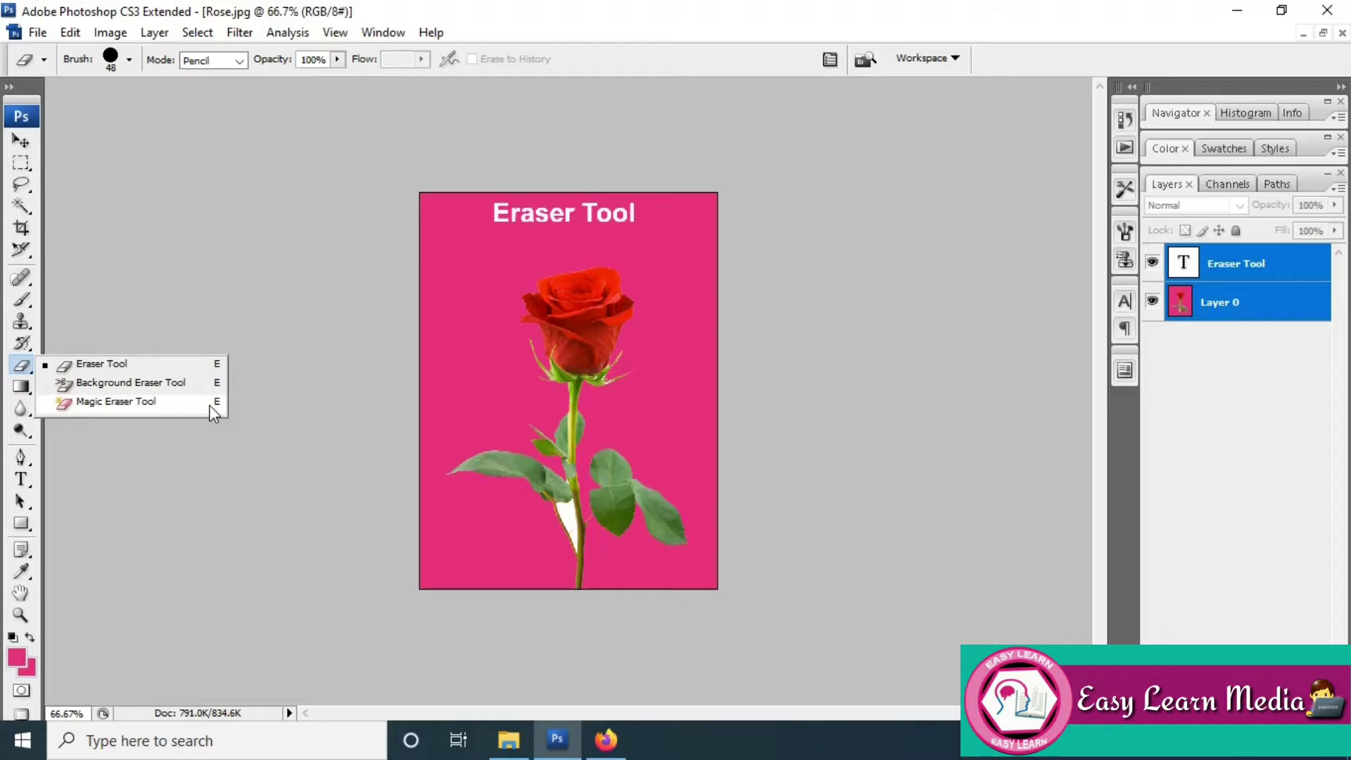
pyautogui.click(133, 364)
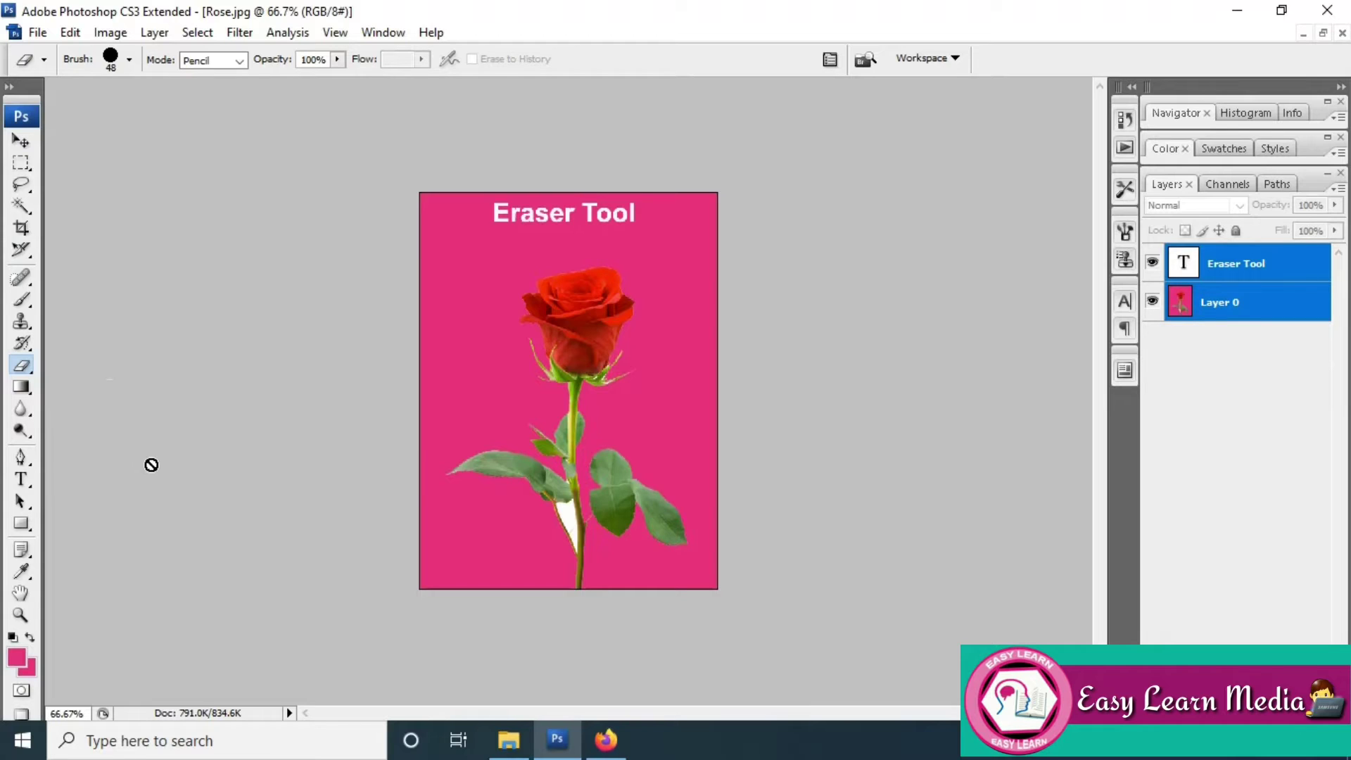
pyautogui.click(238, 59)
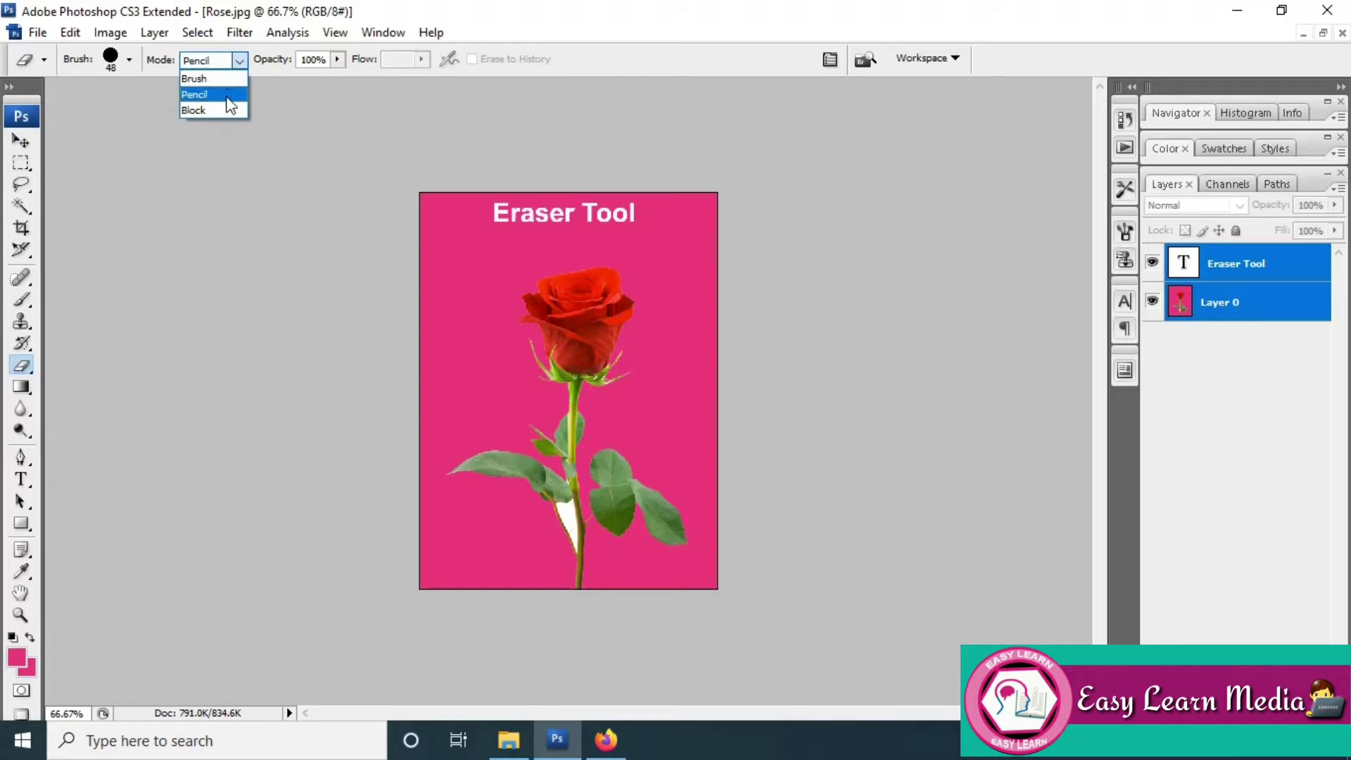
pyautogui.click(138, 131)
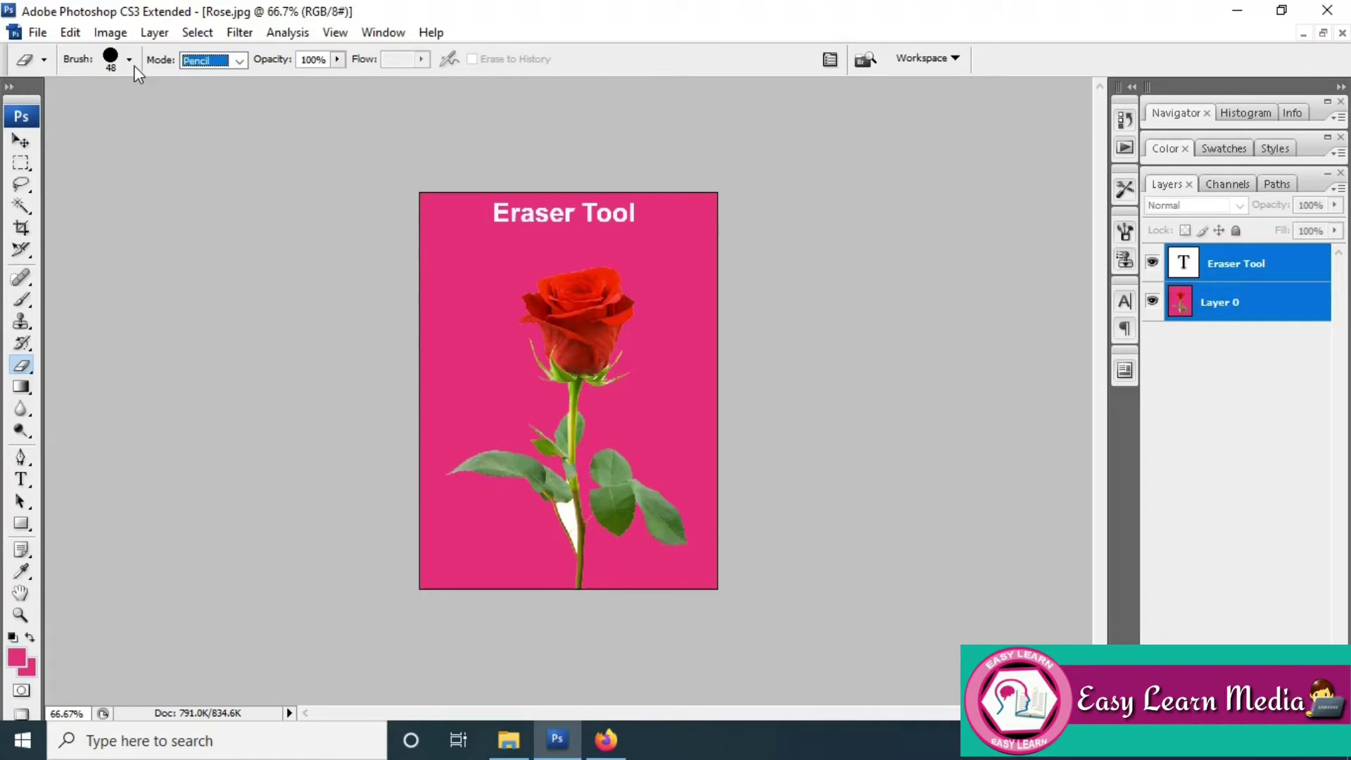
# Set the eraser brush to 31 px Master Diameter with 99% Hardness
pyautogui.click(134, 62)
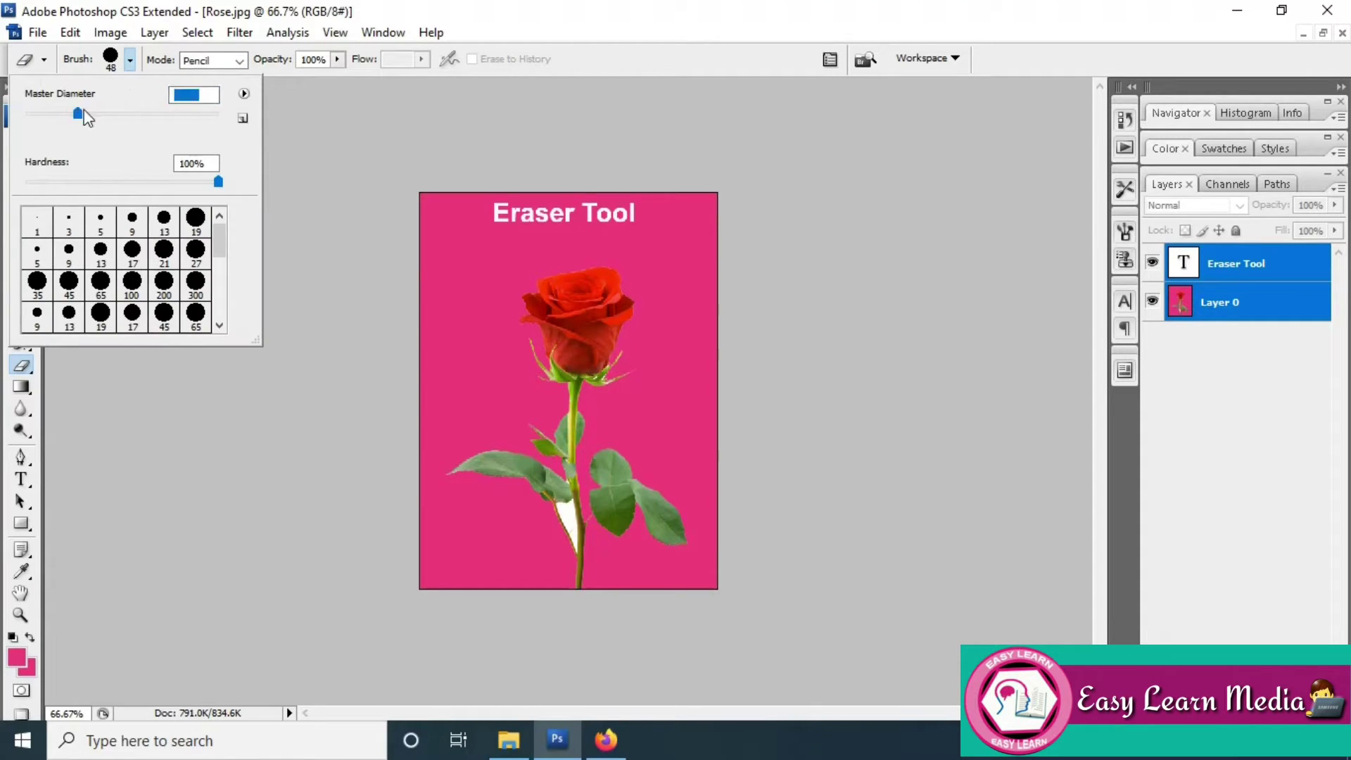
pyautogui.moveTo(70, 114); pyautogui.dragTo(55, 114)
pyautogui.moveTo(218, 182); pyautogui.dragTo(69, 181)
pyautogui.moveTo(182, 181); pyautogui.dragTo(217, 182)
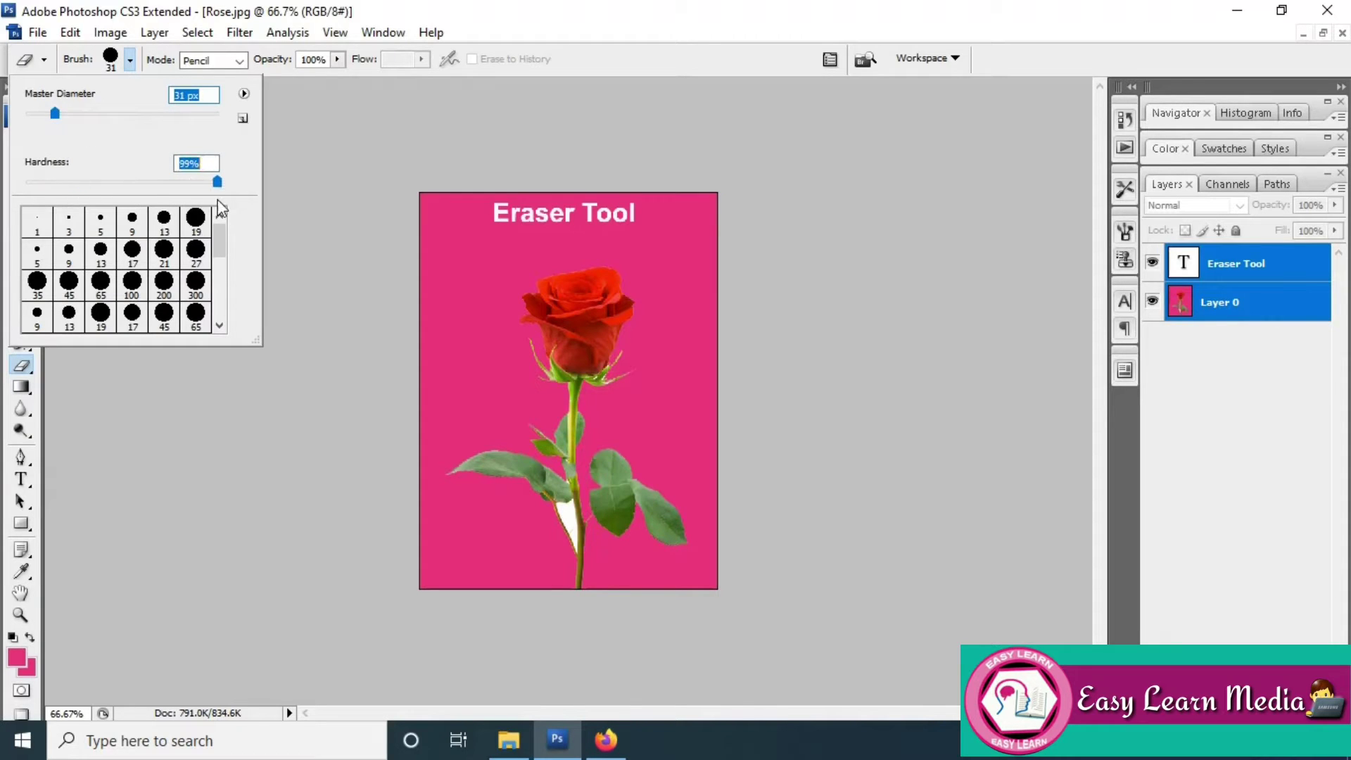
pyautogui.click(380, 327)
# Target only Layer 0 and erase a pink strip on the left in Pencil mode
pyautogui.click(641, 292)
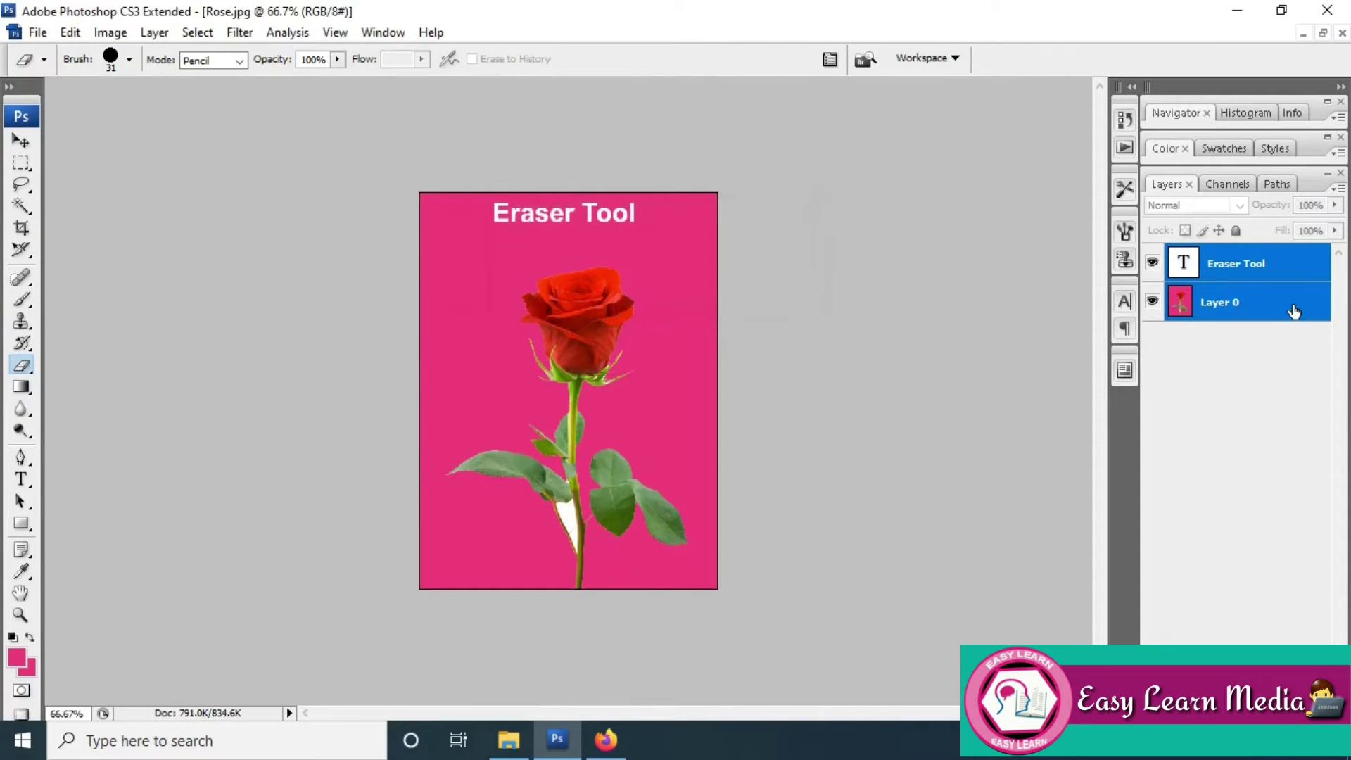
pyautogui.click(1283, 312)
pyautogui.moveTo(442, 298); pyautogui.dragTo(435, 220)
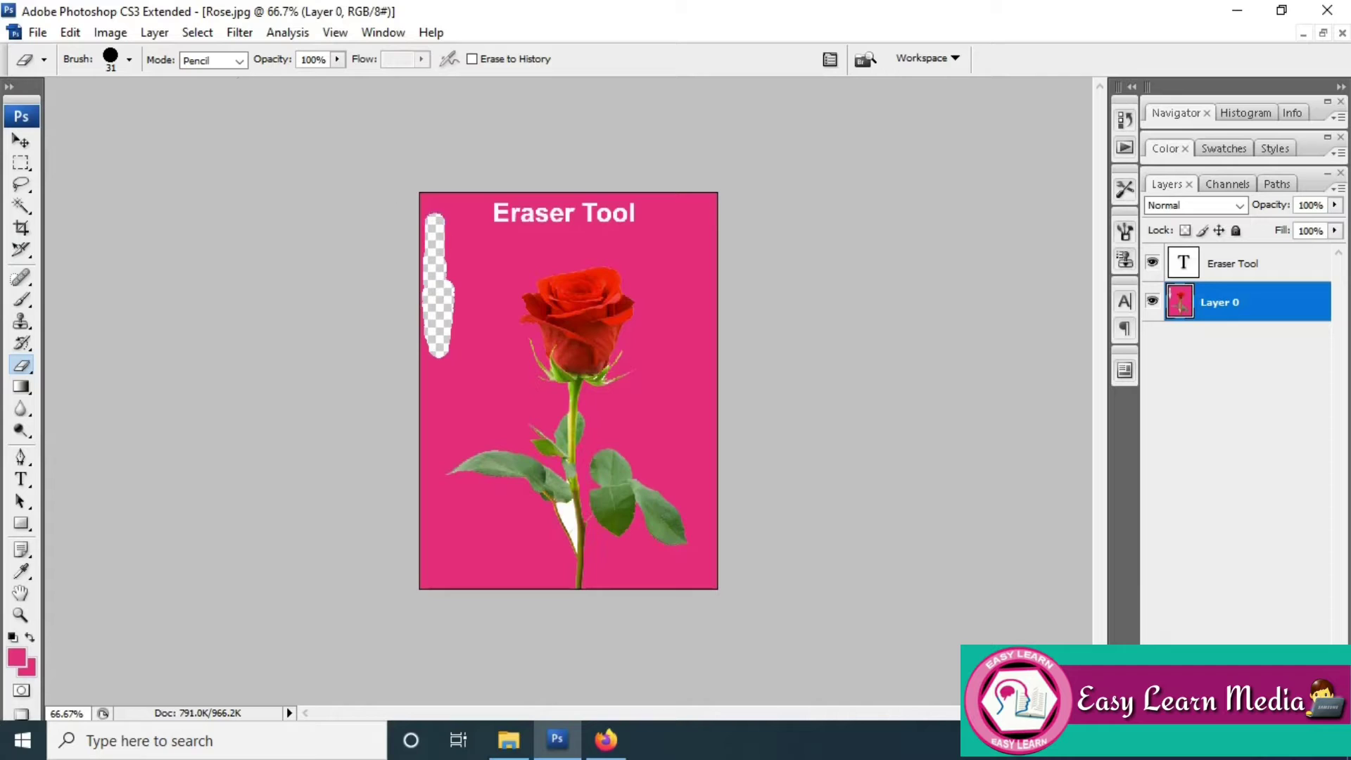
pyautogui.click(211, 59)
pyautogui.click(197, 98)
pyautogui.moveTo(454, 255); pyautogui.dragTo(445, 362)
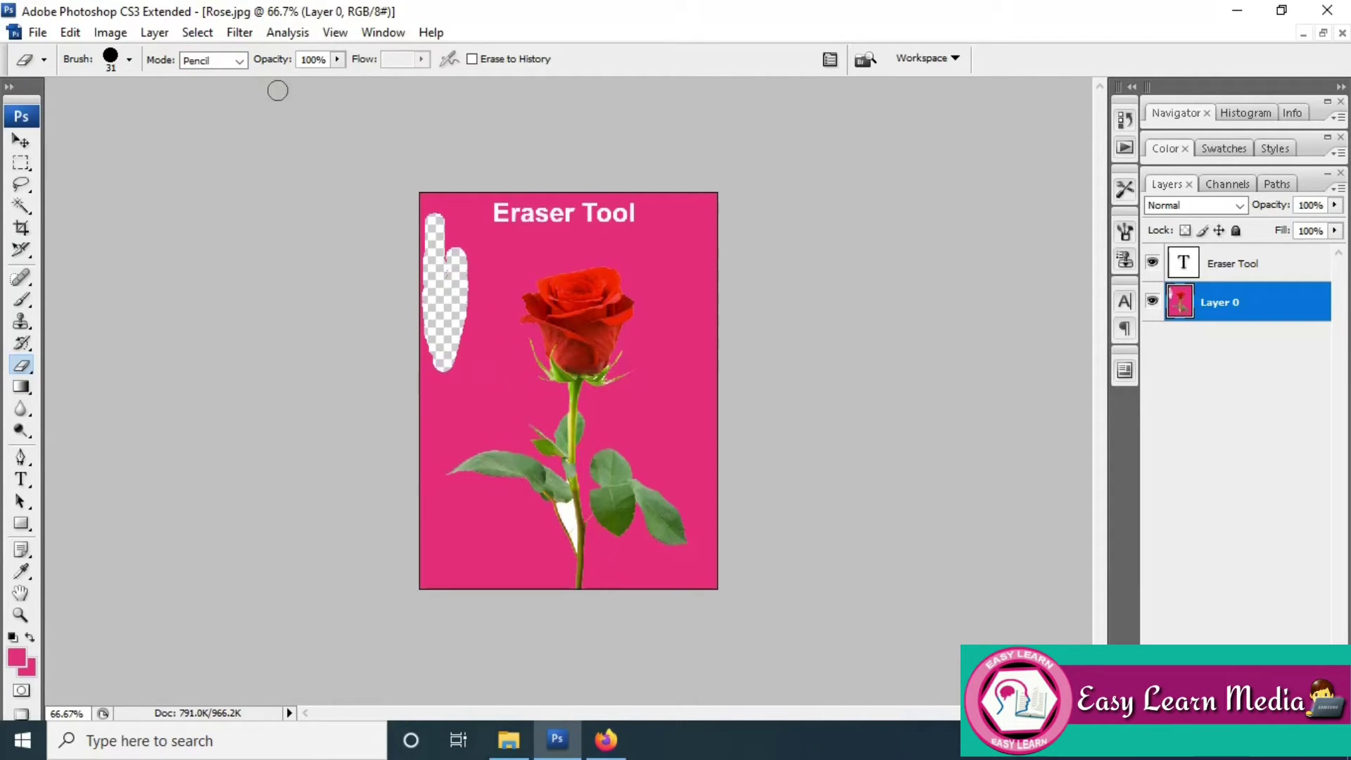
# Erase a blocky area on the left in Block mode, then a strip right of the rose in Pencil mode
pyautogui.click(241, 59)
pyautogui.click(206, 106)
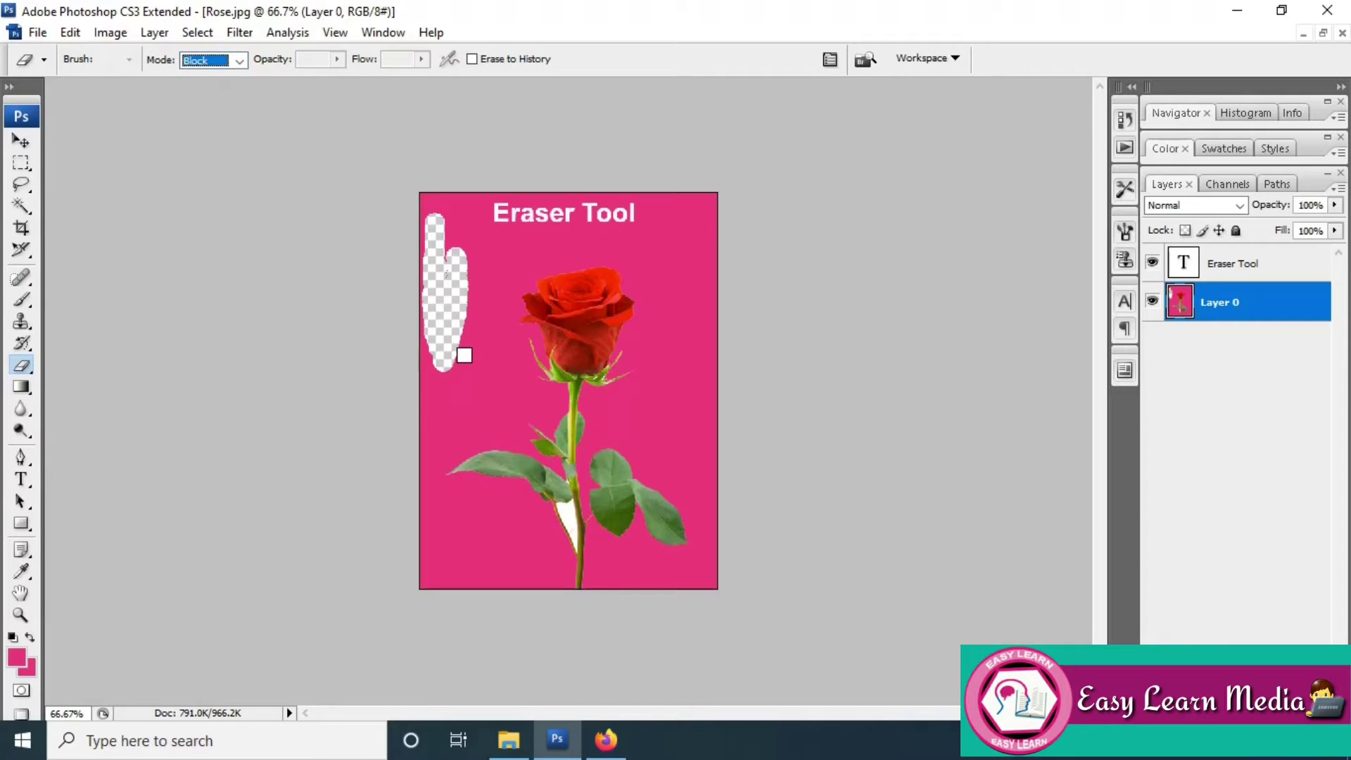
pyautogui.moveTo(465, 360)
pyautogui.mouseDown()
pyautogui.moveTo(411, 402)
pyautogui.moveTo(432, 203)
pyautogui.moveTo(423, 316)
pyautogui.moveTo(441, 212)
pyautogui.moveTo(470, 359)
pyautogui.moveTo(422, 427)
pyautogui.mouseUp()
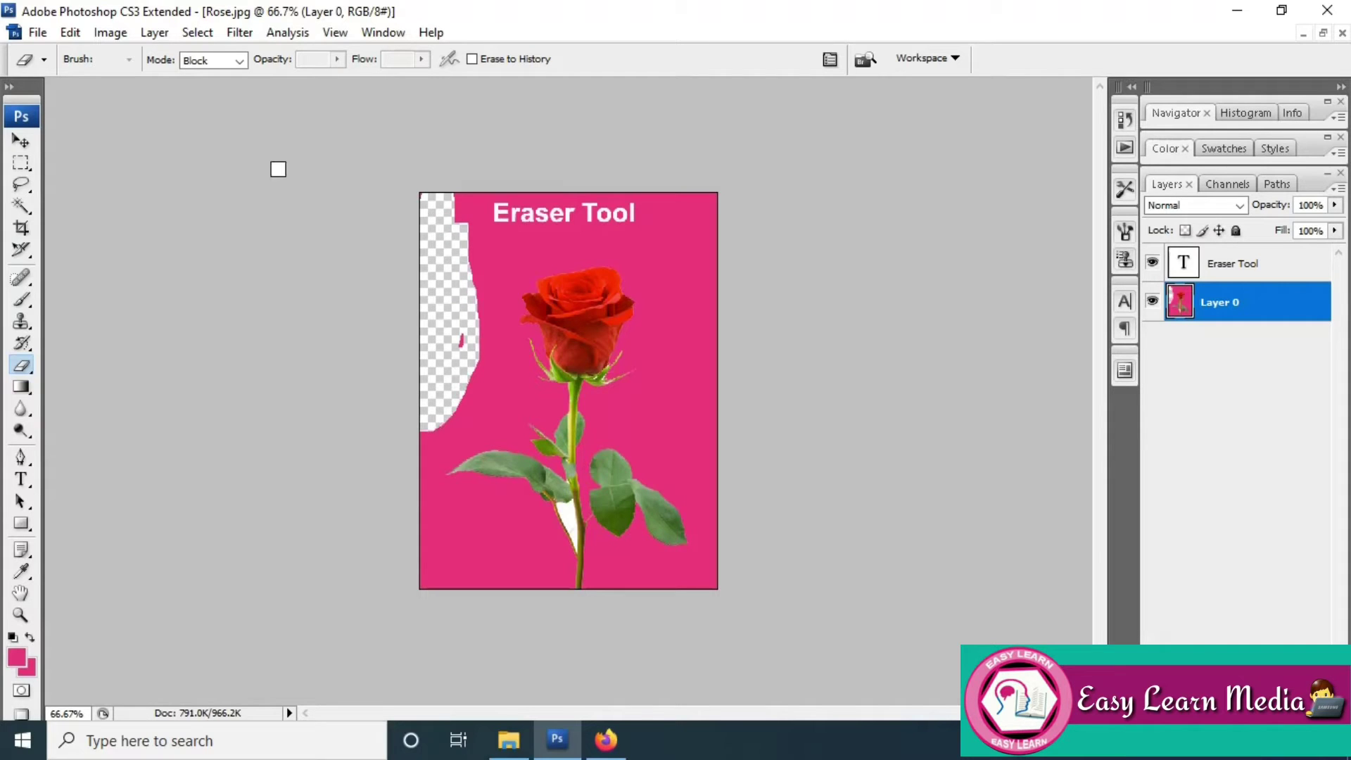
pyautogui.click(212, 59)
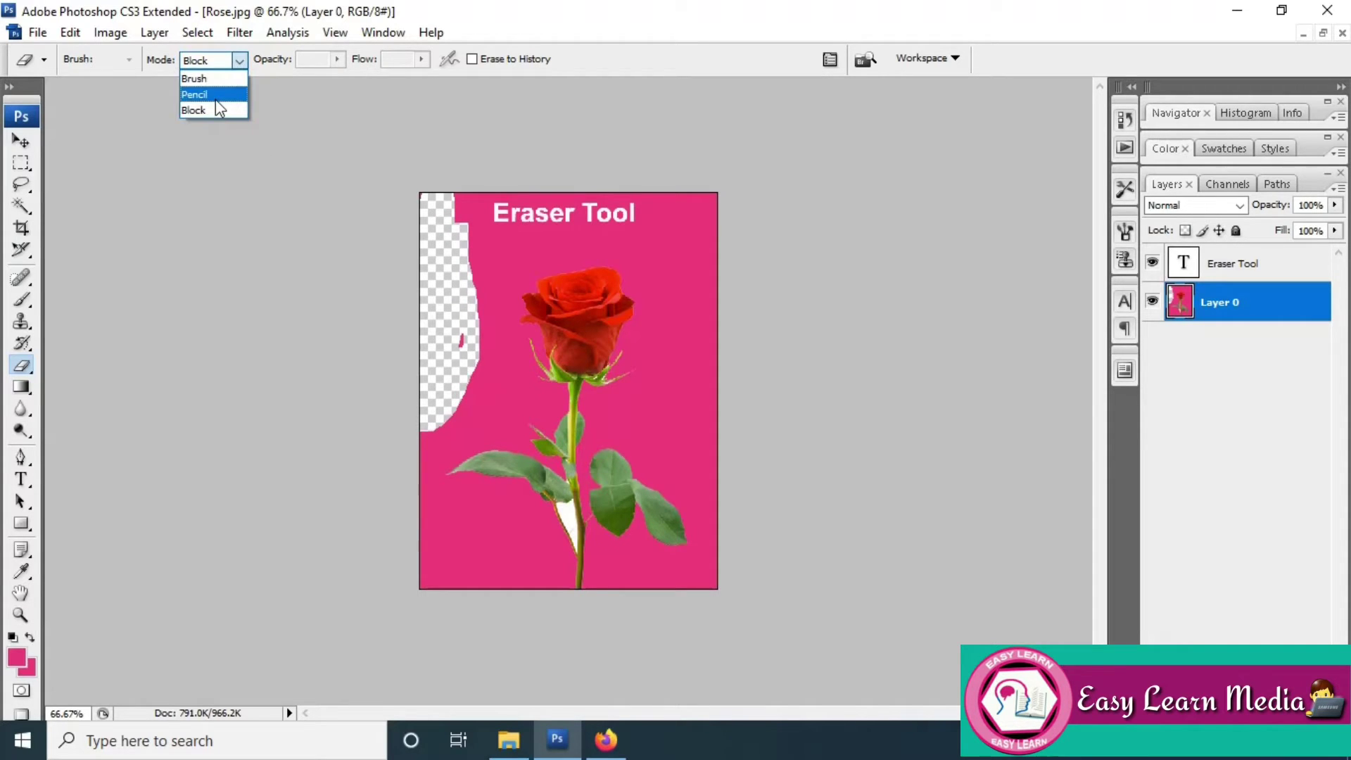
pyautogui.click(200, 87)
pyautogui.moveTo(684, 272)
pyautogui.mouseDown()
pyautogui.moveTo(676, 359)
pyautogui.moveTo(671, 269)
pyautogui.mouseUp()
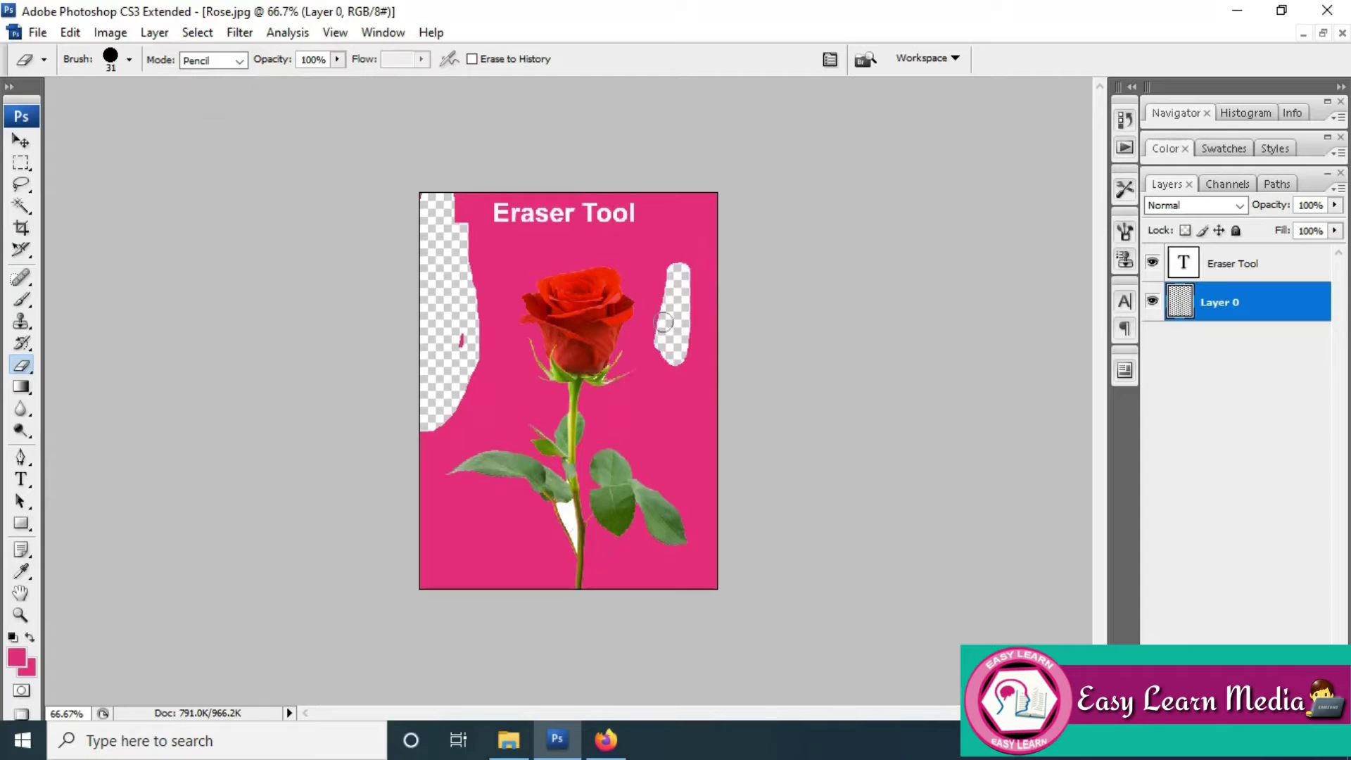
# Switch the eraser to Brush mode and enlarge its diameter to 60 px
pyautogui.click(240, 60)
pyautogui.click(196, 72)
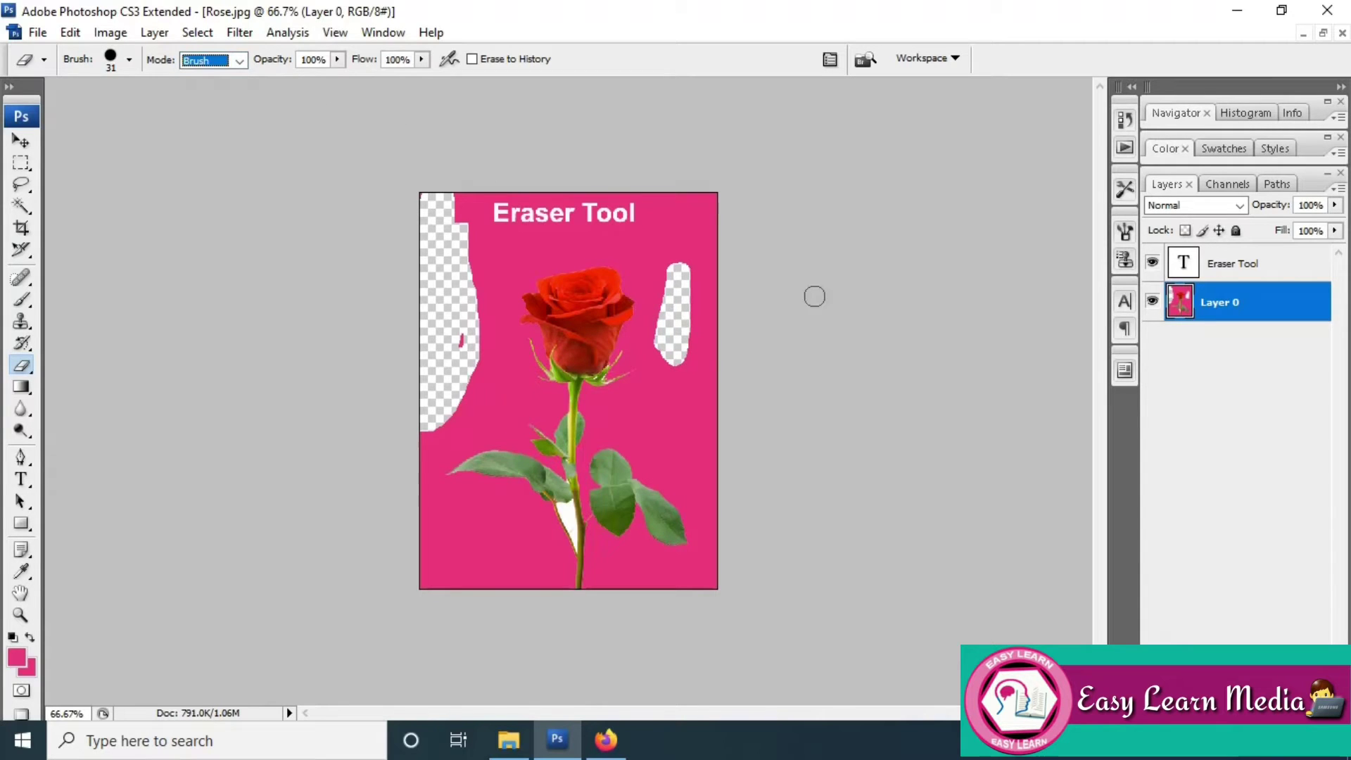
pyautogui.moveTo(693, 349)
pyautogui.mouseDown()
pyautogui.moveTo(684, 452)
pyautogui.moveTo(702, 339)
pyautogui.mouseUp()
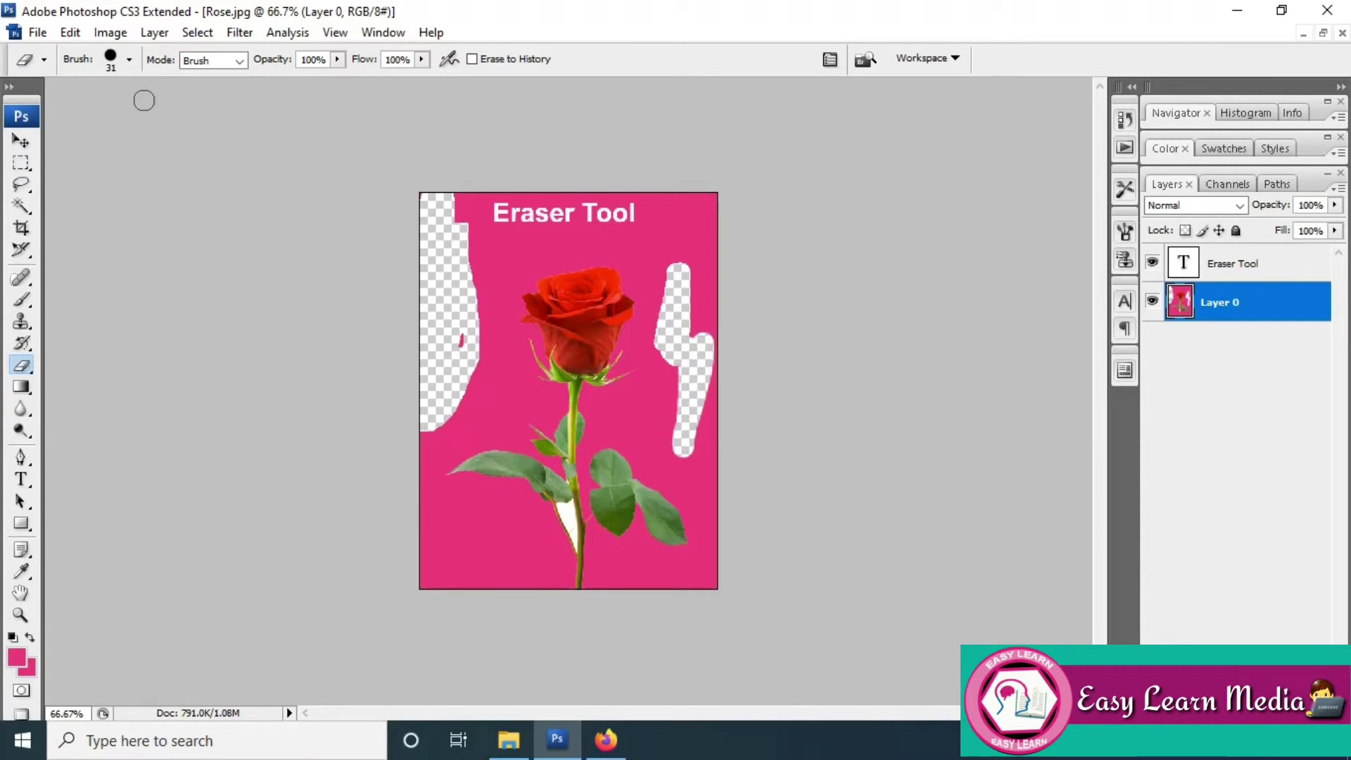
pyautogui.click(128, 59)
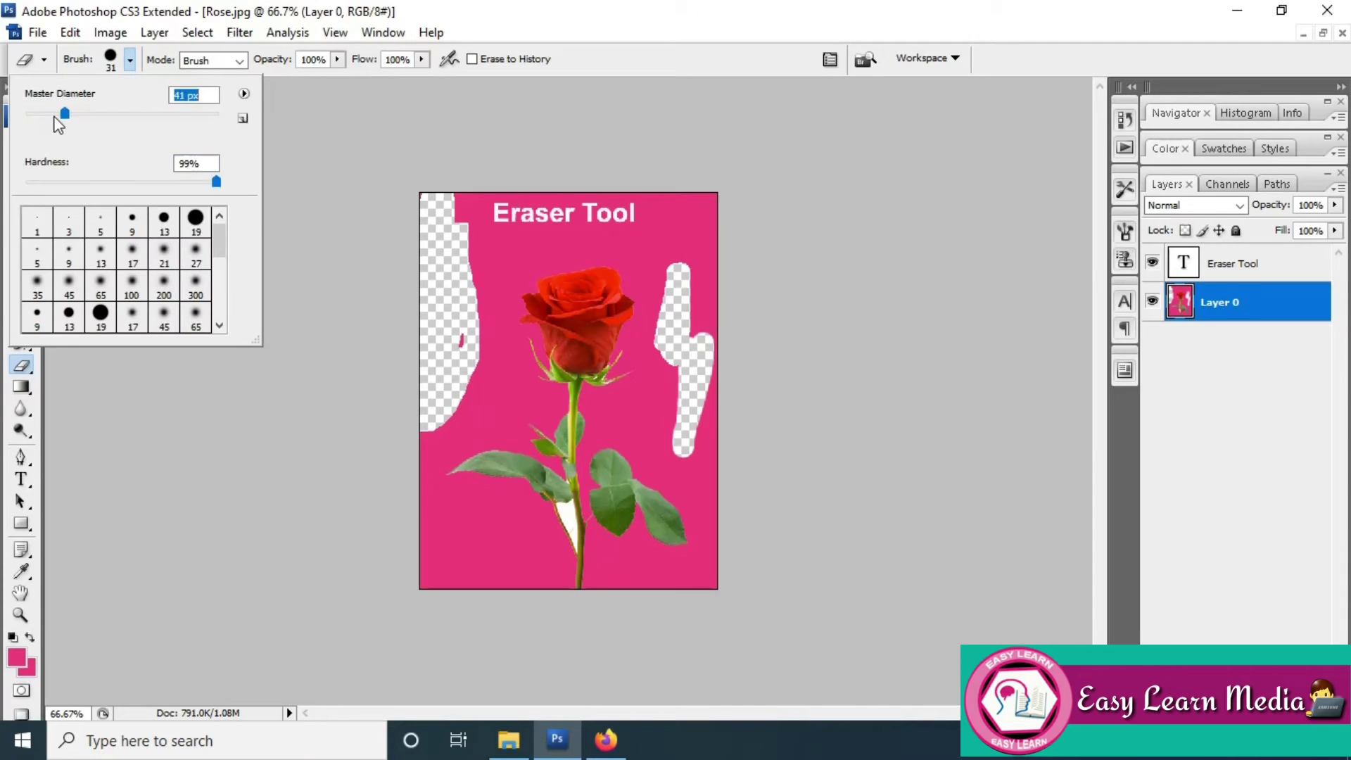
pyautogui.moveTo(59, 114); pyautogui.dragTo(82, 114)
# Erase the pink background down the left side, along the bottom and up the right edge
pyautogui.moveTo(464, 264)
pyautogui.mouseDown()
pyautogui.moveTo(469, 316)
pyautogui.moveTo(418, 477)
pyautogui.moveTo(427, 507)
pyautogui.moveTo(486, 507)
pyautogui.moveTo(514, 523)
pyautogui.moveTo(507, 564)
pyautogui.moveTo(444, 548)
pyautogui.moveTo(465, 537)
pyautogui.moveTo(433, 570)
pyautogui.moveTo(486, 579)
pyautogui.moveTo(490, 538)
pyautogui.moveTo(521, 522)
pyautogui.moveTo(549, 596)
pyautogui.mouseUp()
pyautogui.moveTo(638, 570)
pyautogui.mouseDown()
pyautogui.moveTo(683, 579)
pyautogui.moveTo(702, 528)
pyautogui.moveTo(659, 401)
pyautogui.moveTo(712, 201)
pyautogui.mouseUp()
pyautogui.moveTo(712, 201); pyautogui.dragTo(707, 465)
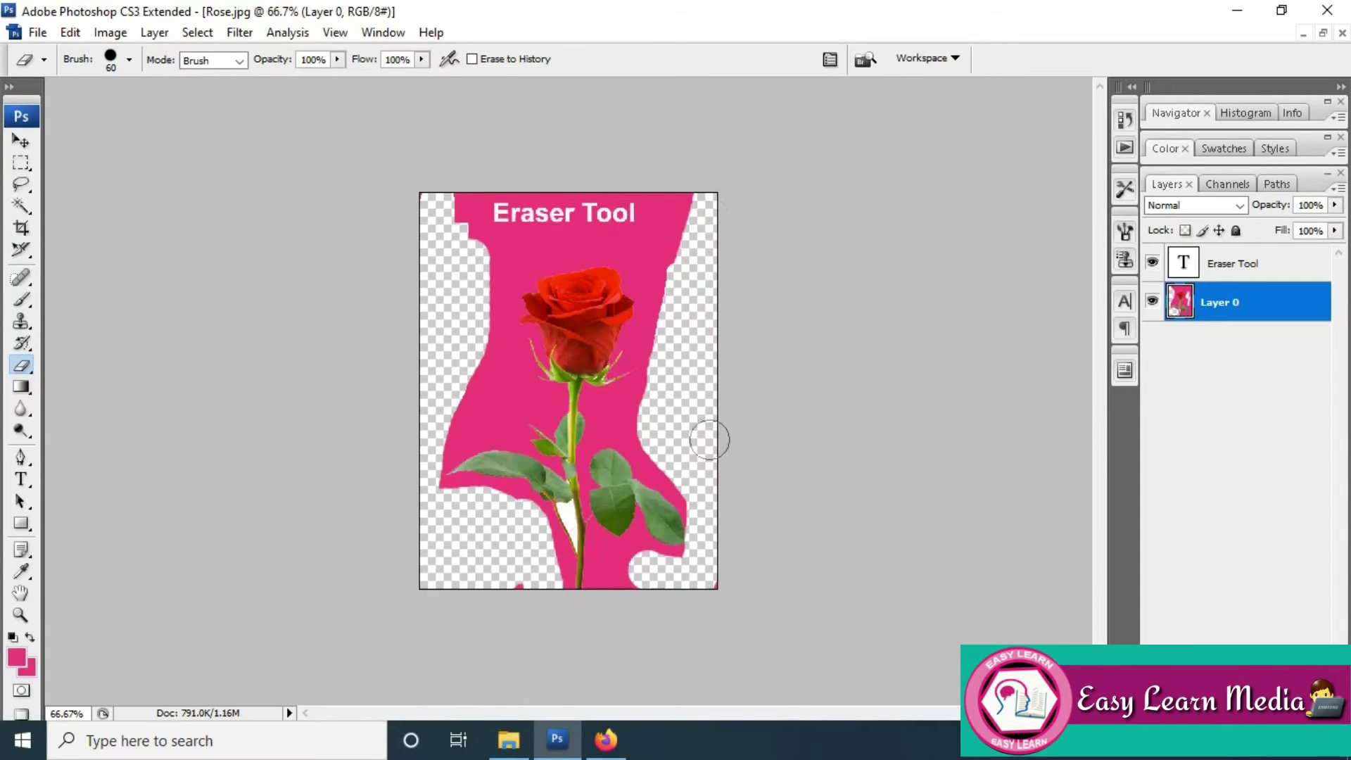
pyautogui.moveTo(443, 211)
pyautogui.mouseDown()
pyautogui.moveTo(480, 285)
pyautogui.moveTo(477, 359)
pyautogui.moveTo(444, 438)
pyautogui.mouseUp()
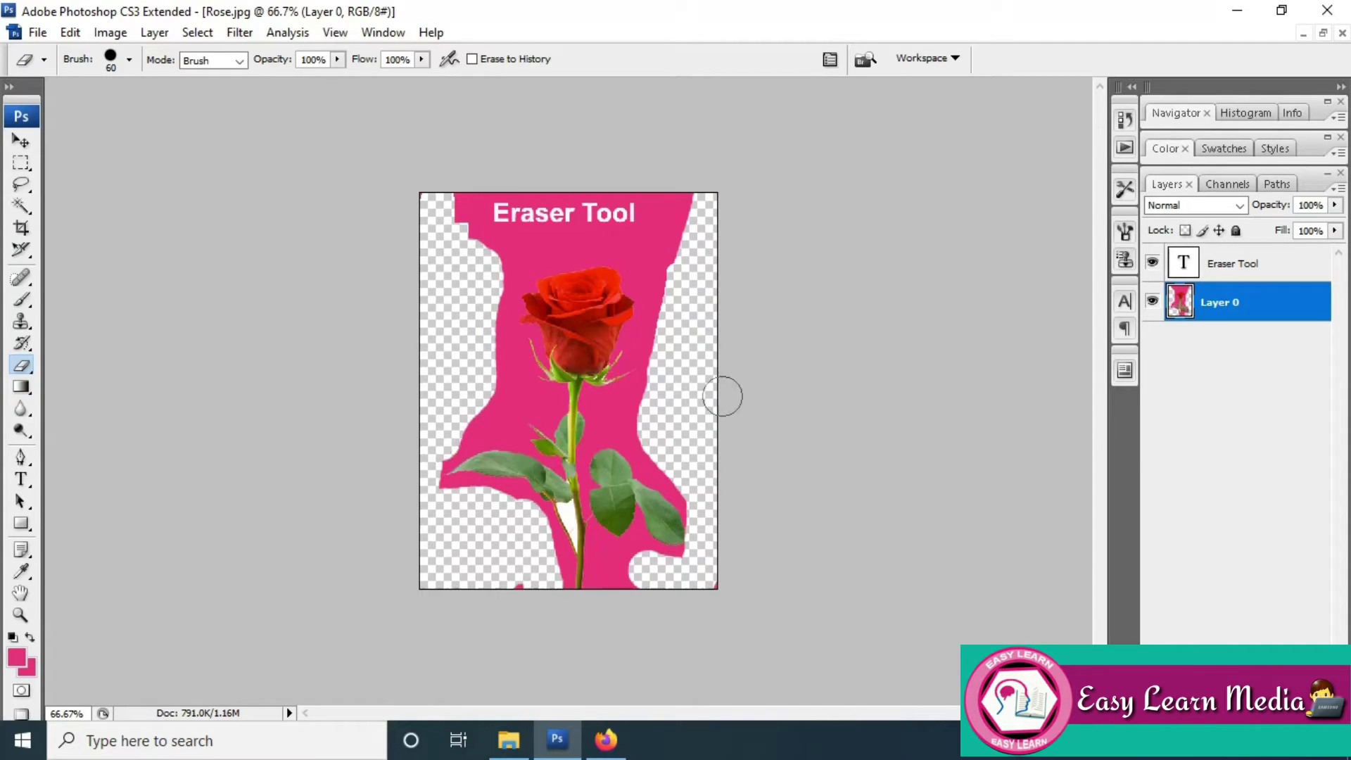
# Erase semi-transparent strokes at 59% and then 19% opacity beside the rose and stem
pyautogui.click(339, 59)
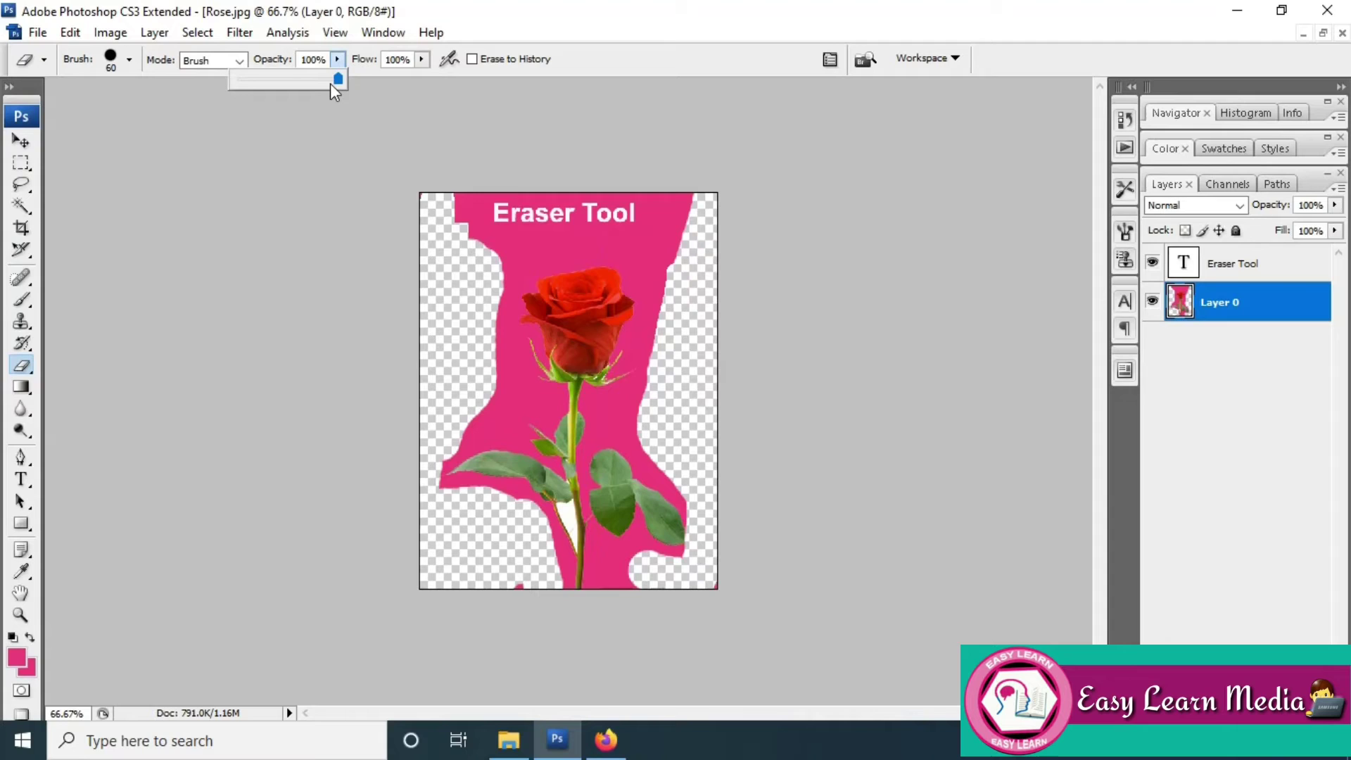
pyautogui.moveTo(335, 80); pyautogui.dragTo(306, 84)
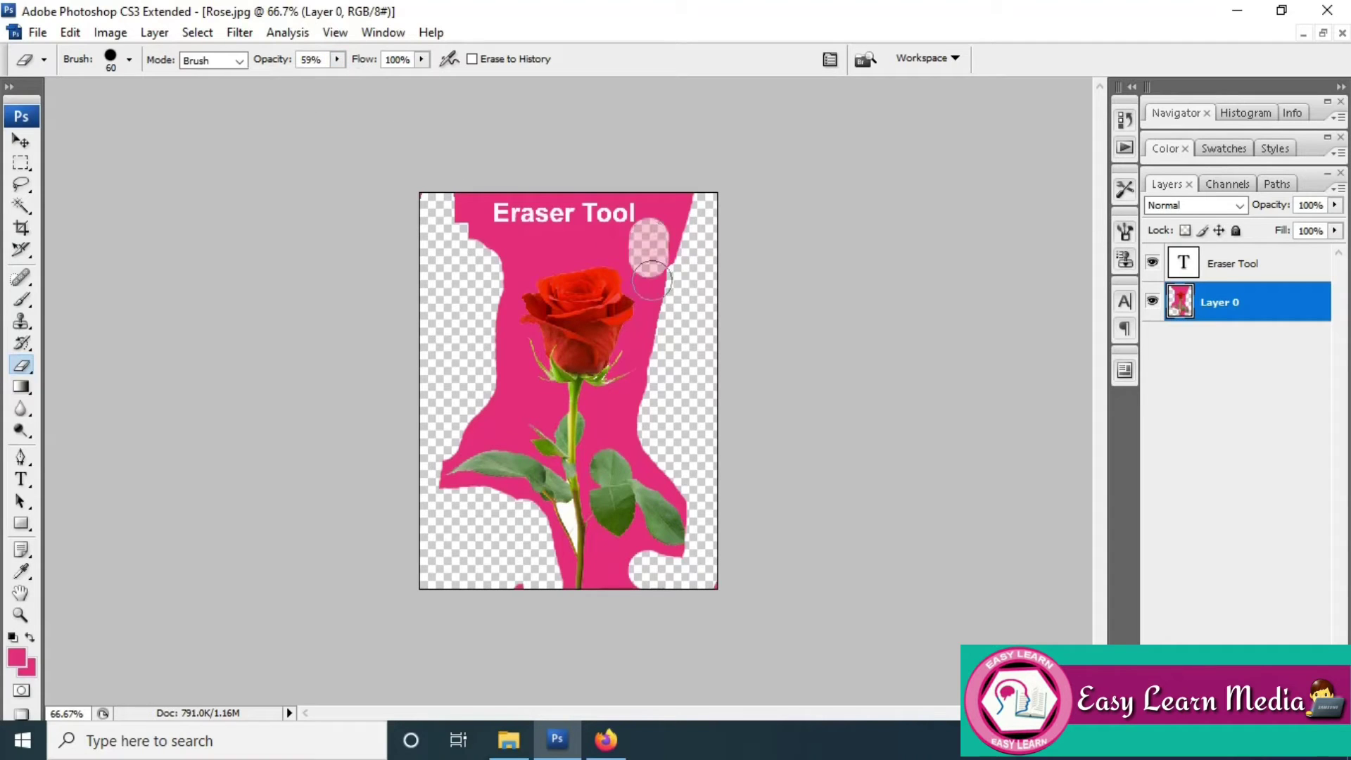
pyautogui.moveTo(653, 233); pyautogui.dragTo(645, 327)
pyautogui.click(336, 60)
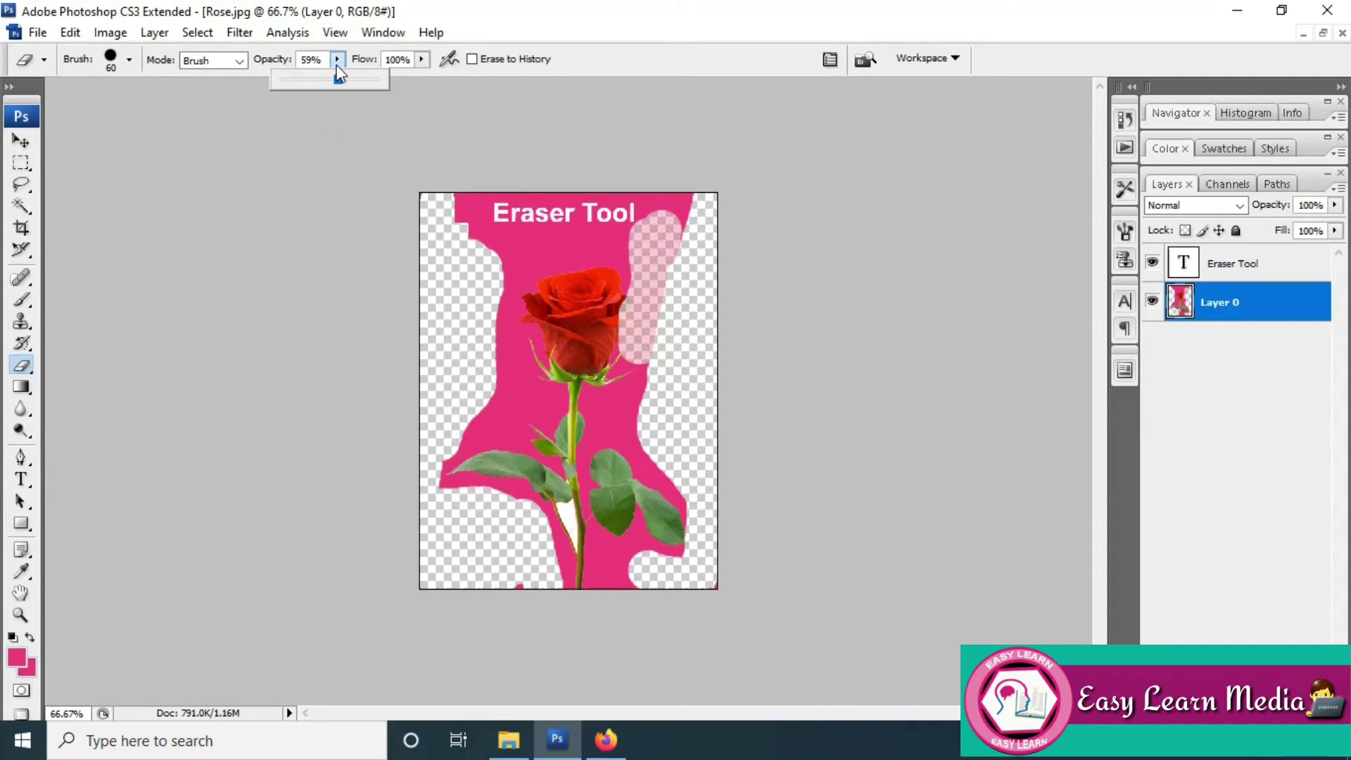
pyautogui.moveTo(301, 79); pyautogui.dragTo(297, 80)
pyautogui.moveTo(464, 349)
pyautogui.mouseDown()
pyautogui.moveTo(517, 417)
pyautogui.moveTo(469, 427)
pyautogui.mouseUp()
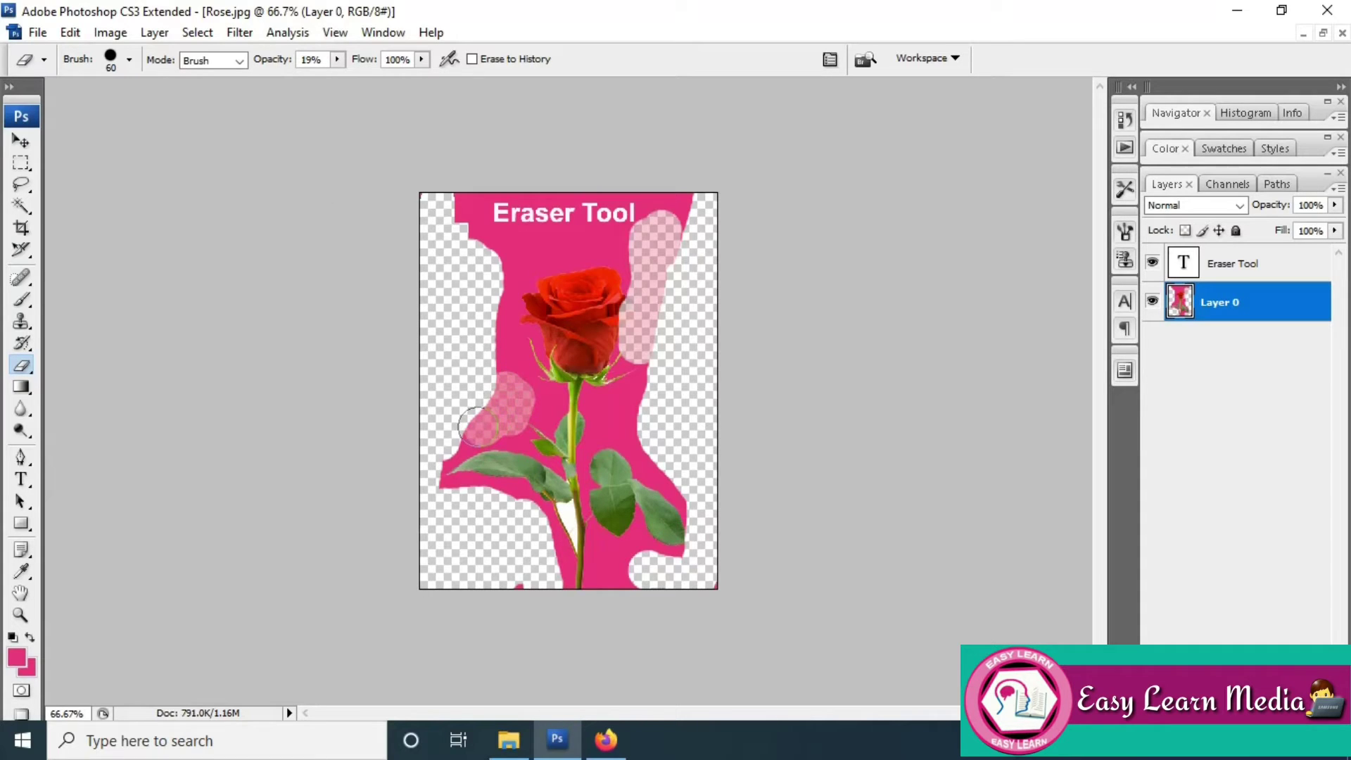
pyautogui.moveTo(633, 396); pyautogui.dragTo(665, 475)
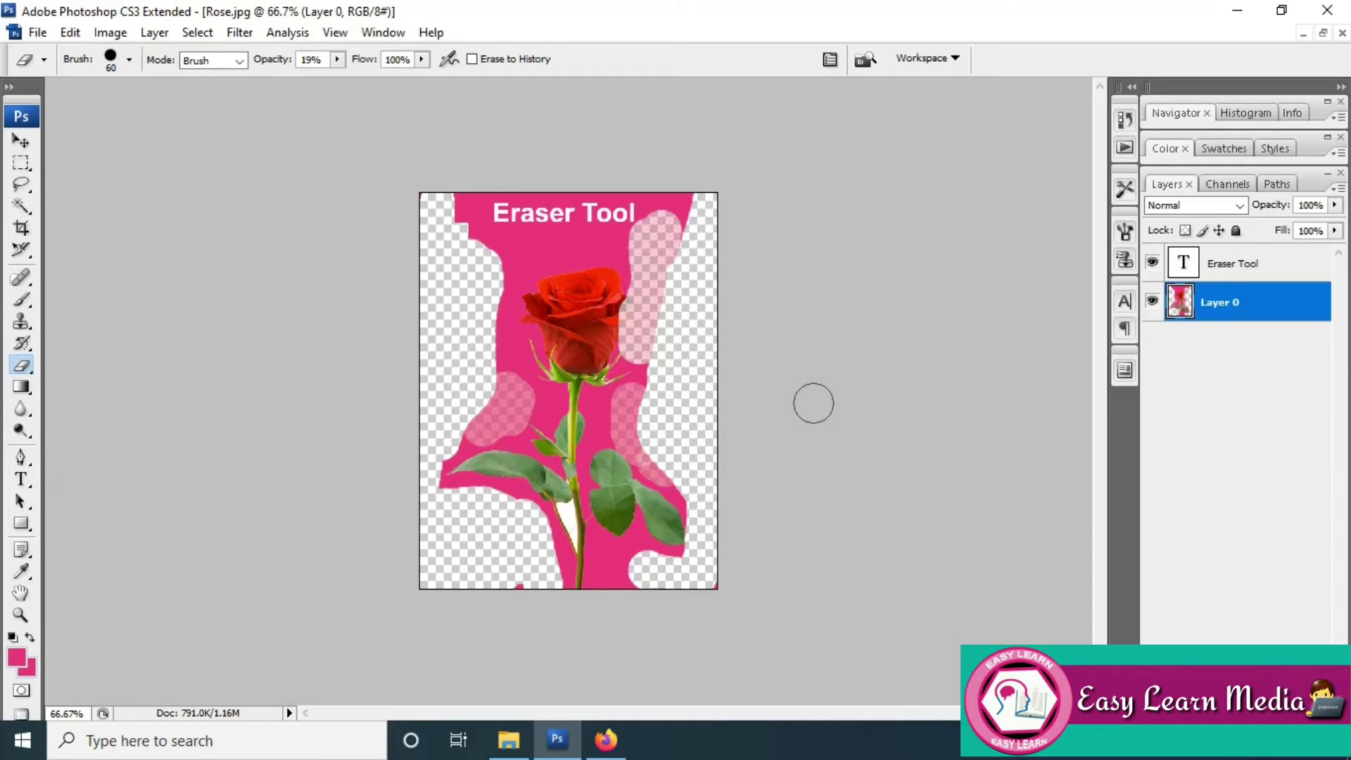
# Step back through the history to restore the full pink background
pyautogui.hotkey('ctrl', 'alt', 'z')
pyautogui.hotkey('ctrl', 'alt', 'z')
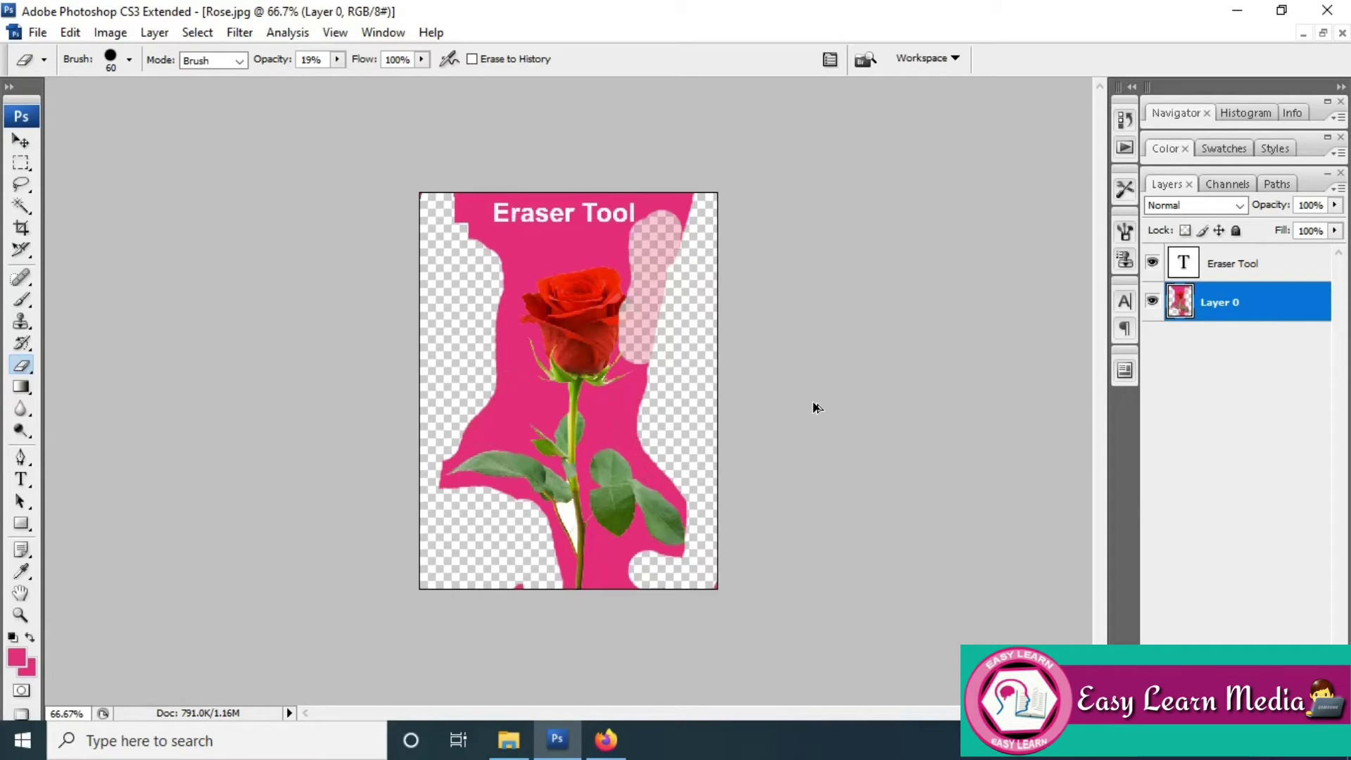
pyautogui.hotkey('ctrl', 'alt', 'z')
pyautogui.hotkey('ctrl', 'alt', 'z')
pyautogui.hotkey('ctrl', 'alt', 'z')
pyautogui.hotkey('ctrl', 'alt', 'z')
pyautogui.hotkey('ctrl', 'alt', 'z')
pyautogui.hotkey('ctrl', 'alt', 'z')
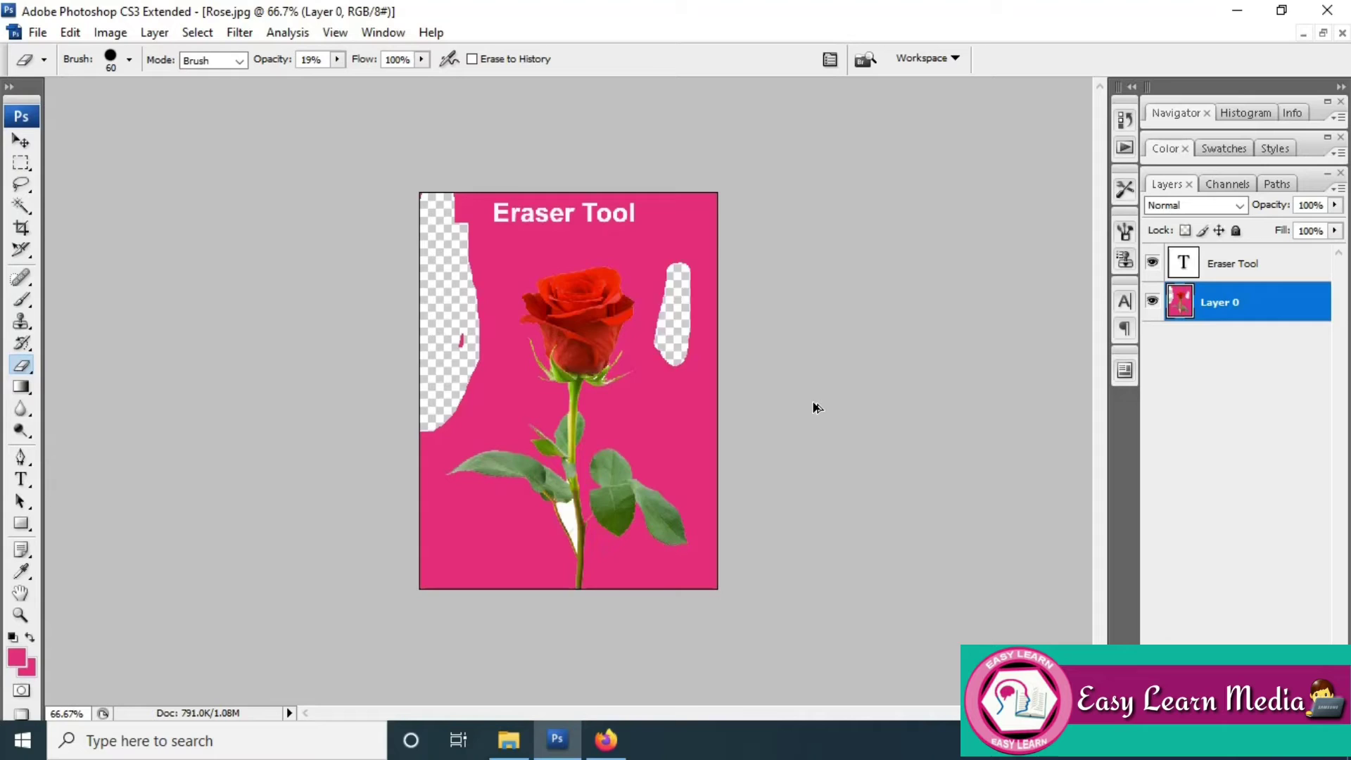
pyautogui.hotkey('ctrl', 'alt', 'z')
pyautogui.hotkey('ctrl', 'alt', 'z')
pyautogui.hotkey('ctrl', 'alt', 'z')
pyautogui.hotkey('ctrl', 'alt', 'z')
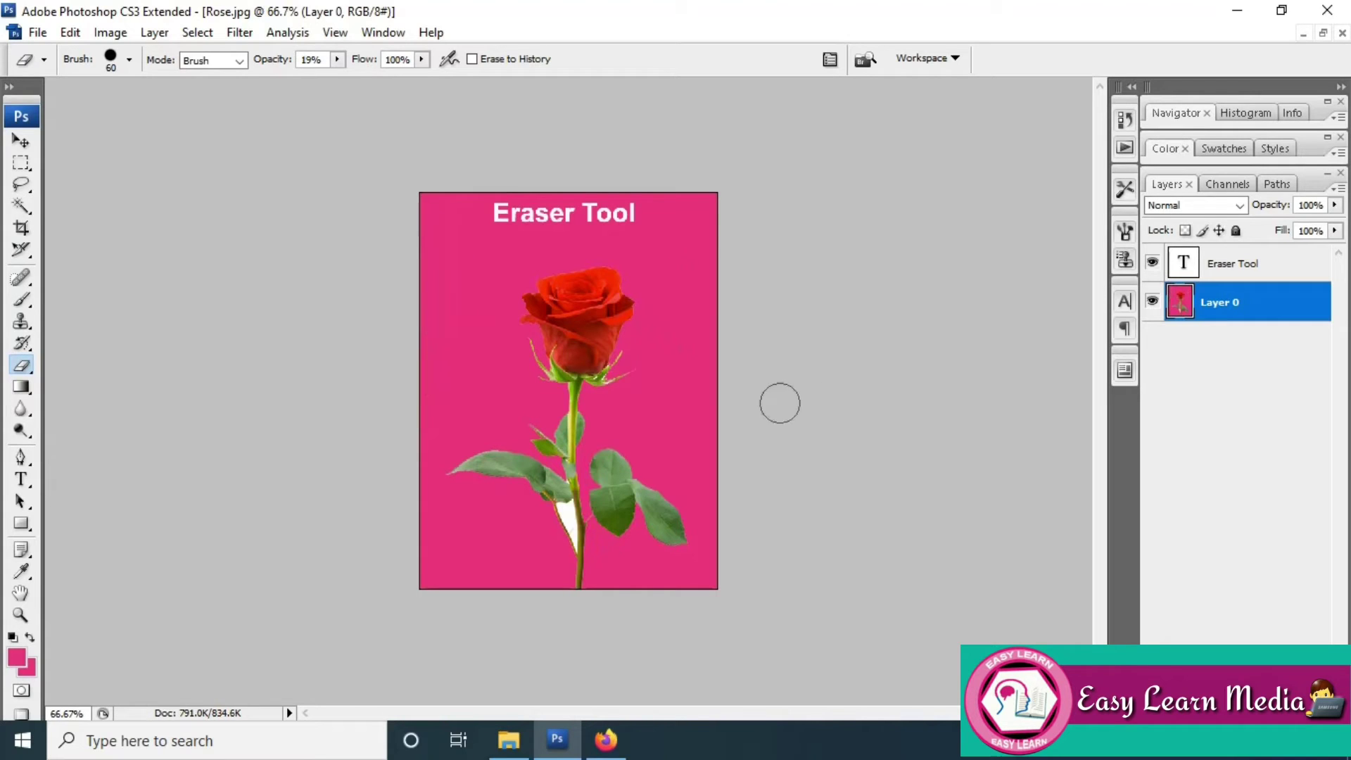
pyautogui.rightClick(24, 366)
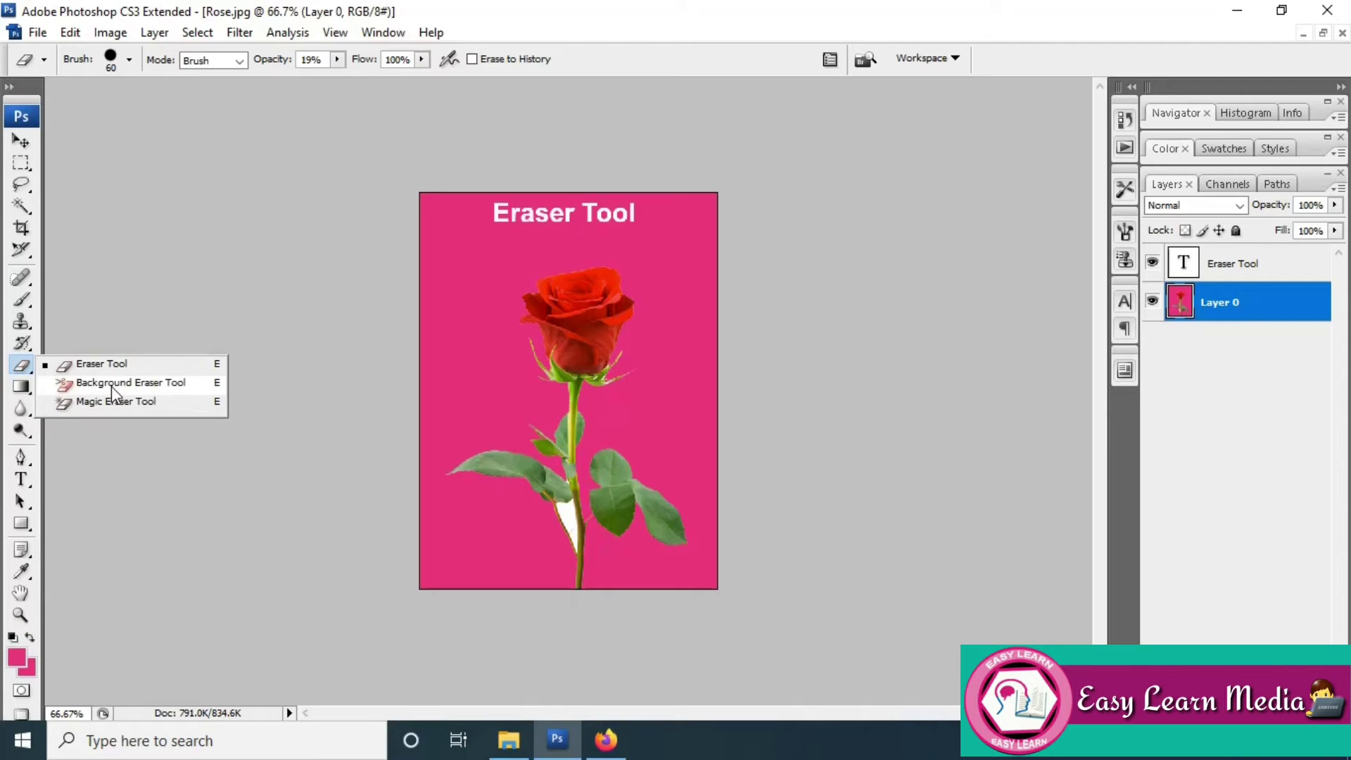
# Use the Background Eraser with 52% brush Spacing to punch circles left of the rose
pyautogui.click(130, 382)
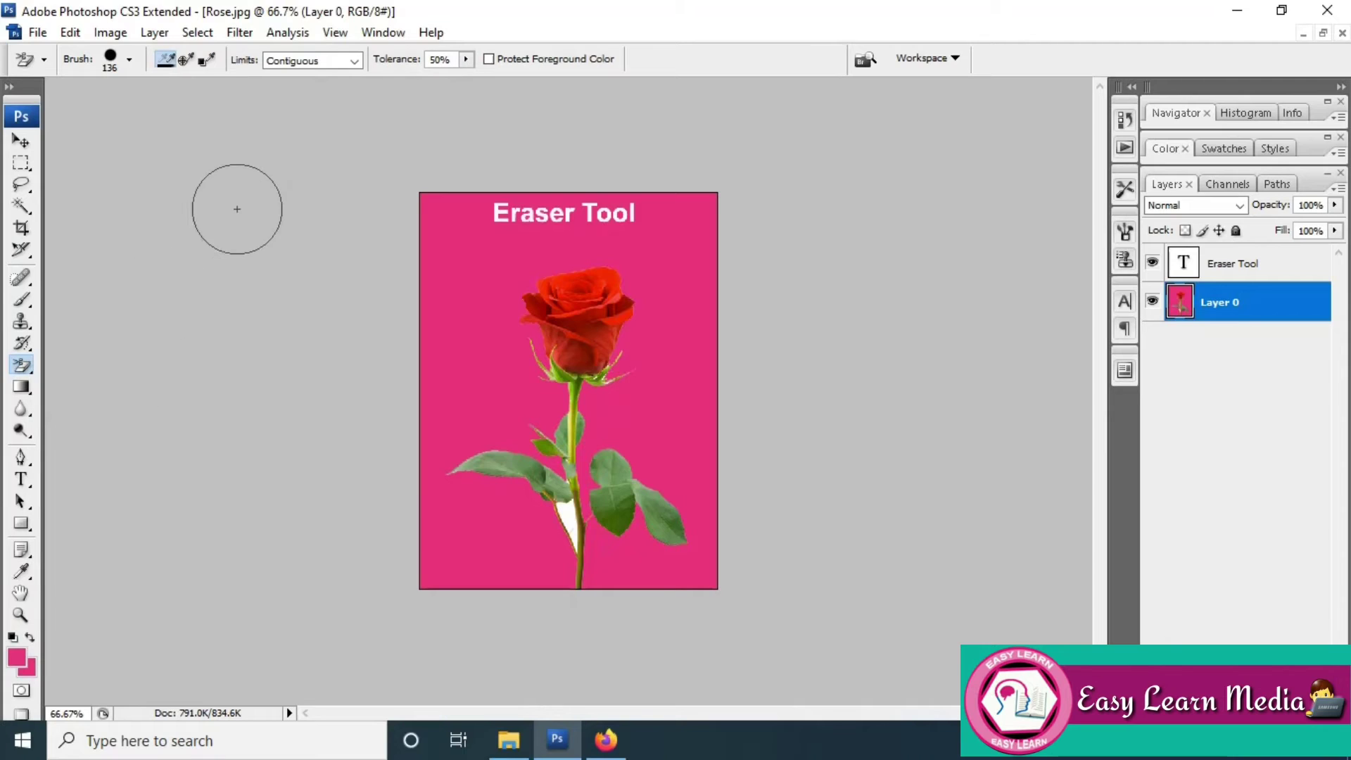
pyautogui.click(130, 60)
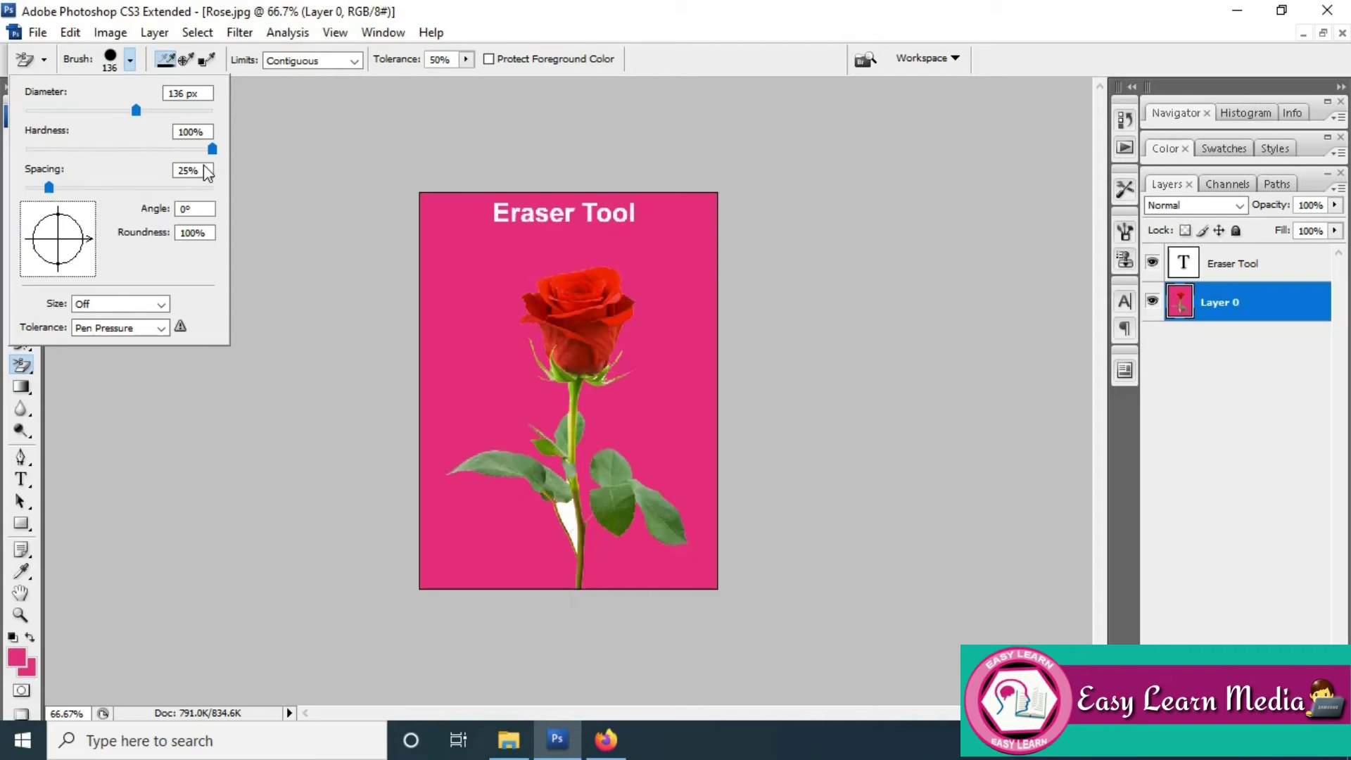
pyautogui.moveTo(49, 188); pyautogui.dragTo(74, 188)
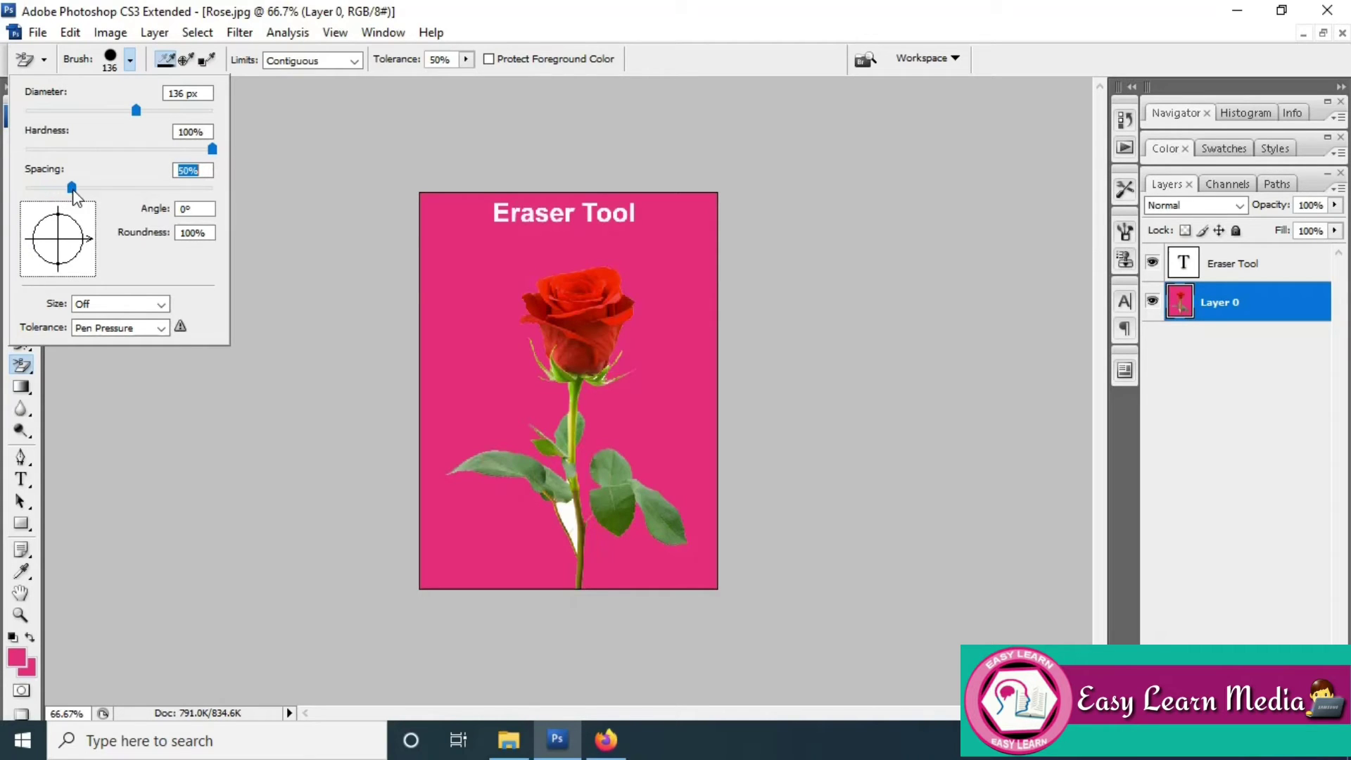
pyautogui.click(455, 287)
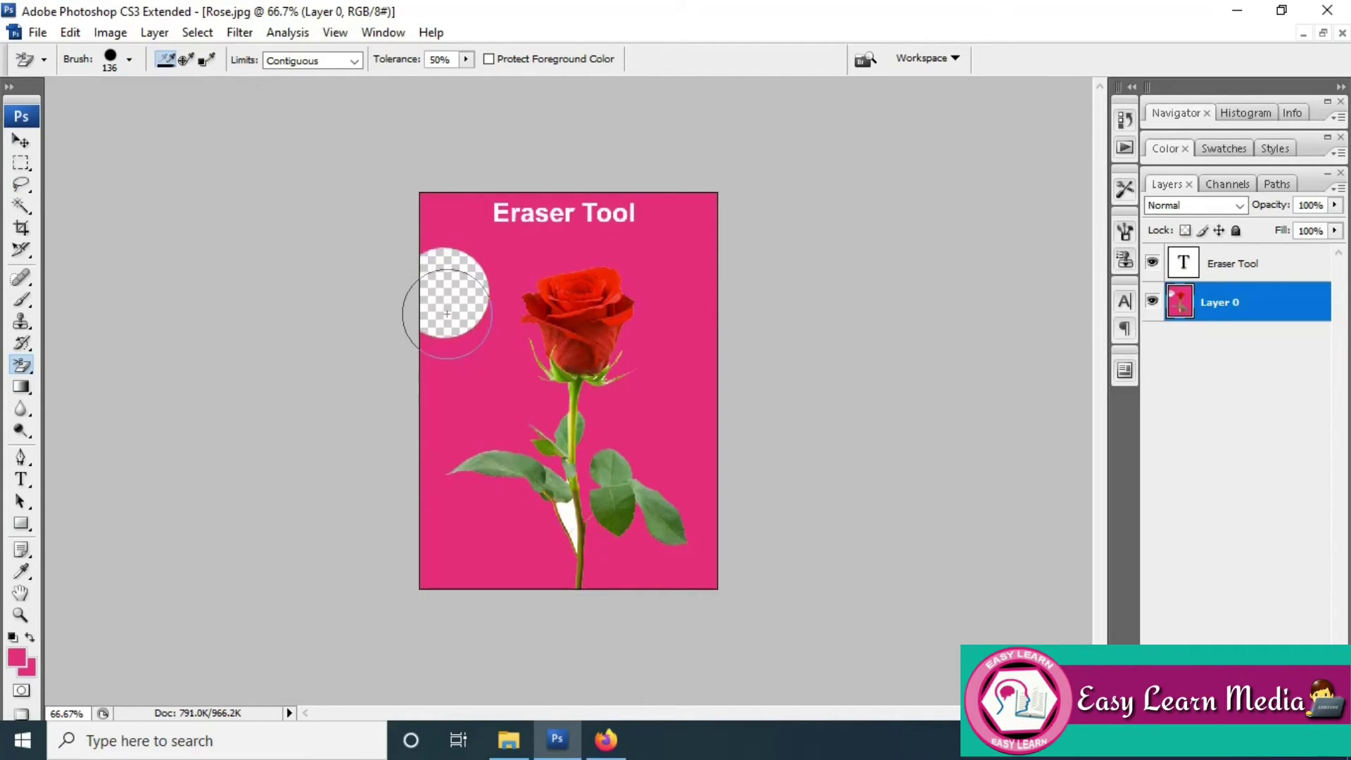
pyautogui.click(458, 361)
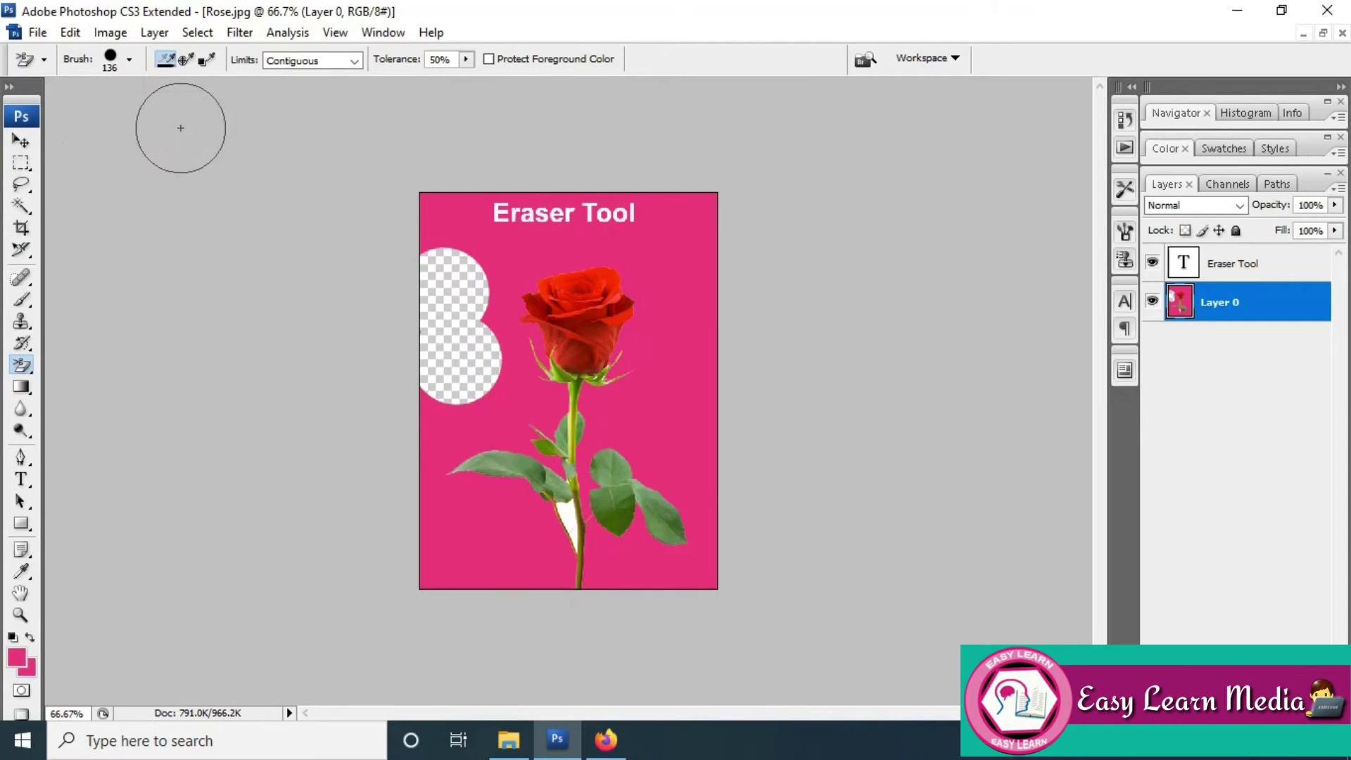
# Punch circles at the top right with Limits set to Discontiguous, then Find Edges
pyautogui.click(351, 61)
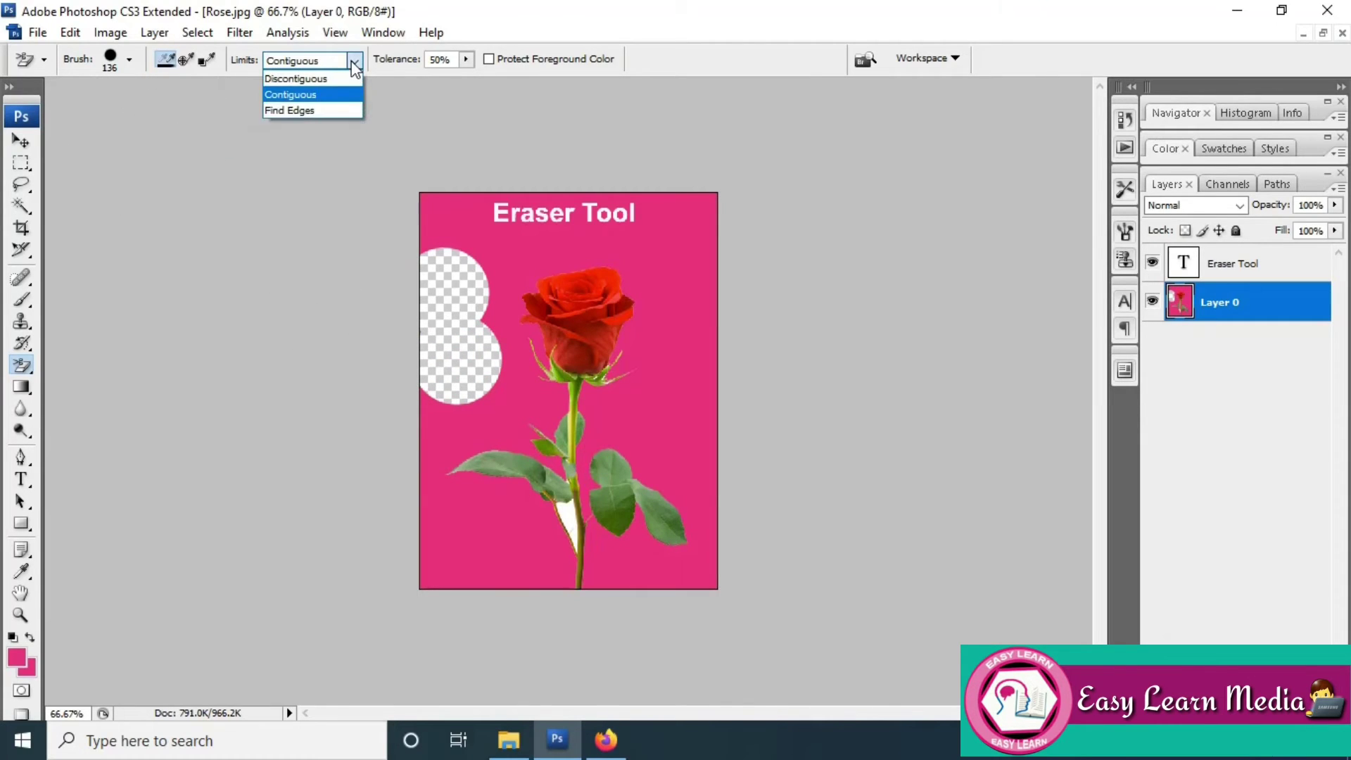
pyautogui.click(295, 78)
pyautogui.click(681, 273)
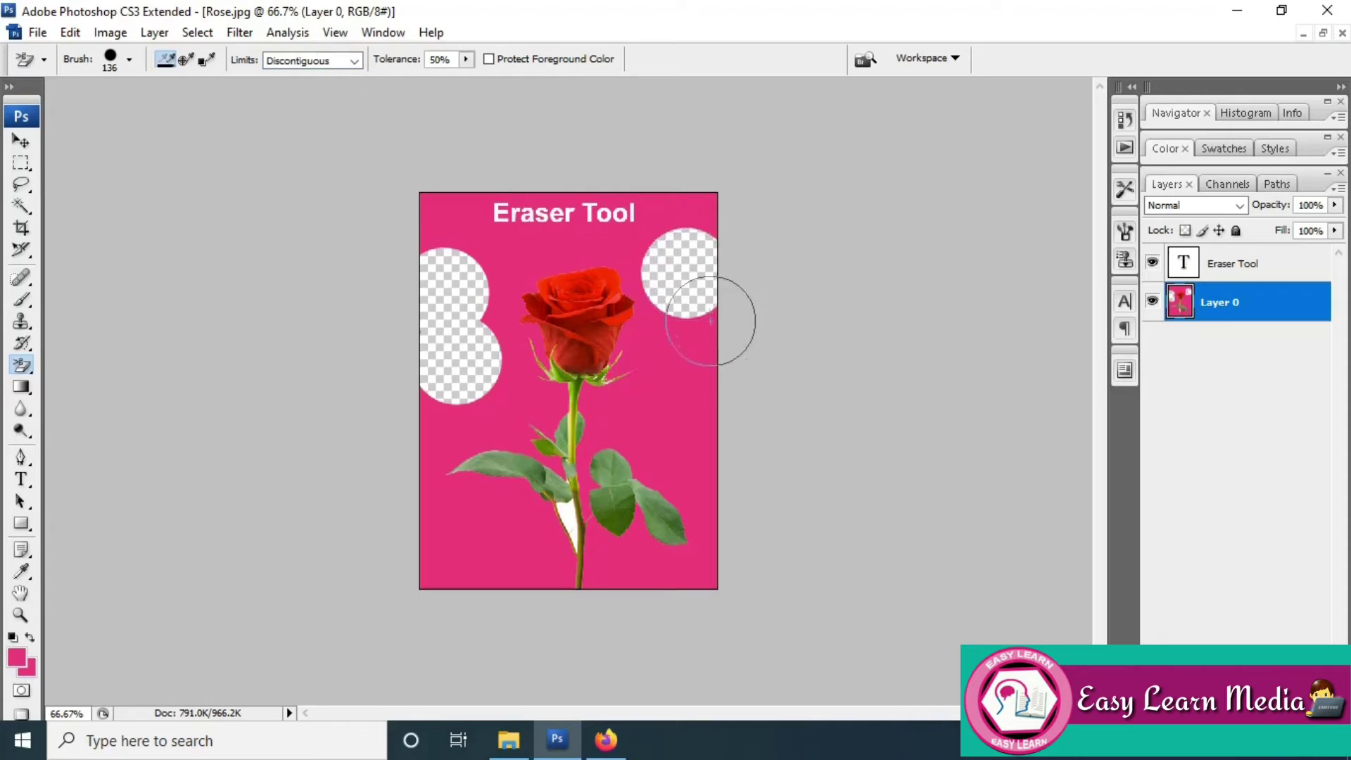
pyautogui.click(327, 60)
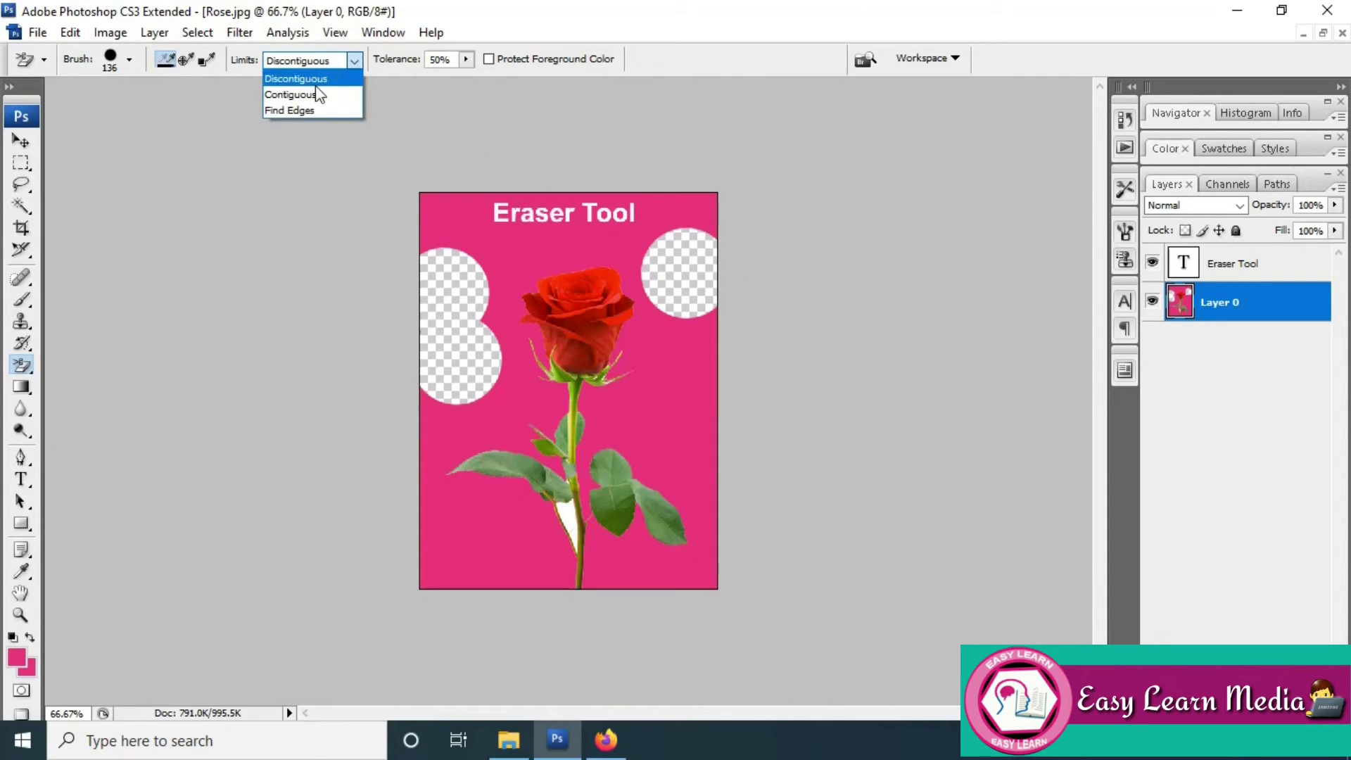
pyautogui.click(295, 110)
pyautogui.click(705, 349)
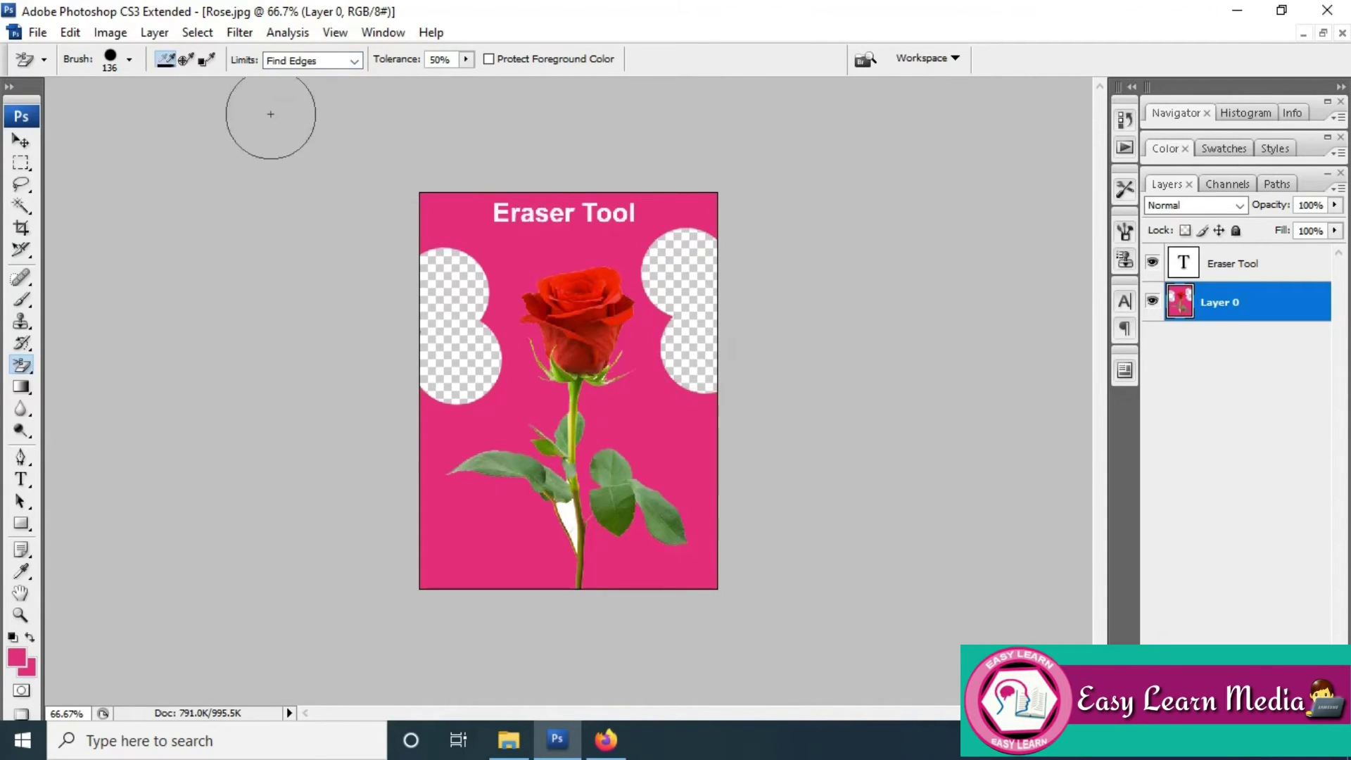
# Lower the Tolerance and punch circles in both bottom corners and along the sides
pyautogui.click(465, 60)
pyautogui.moveTo(466, 81); pyautogui.dragTo(431, 80)
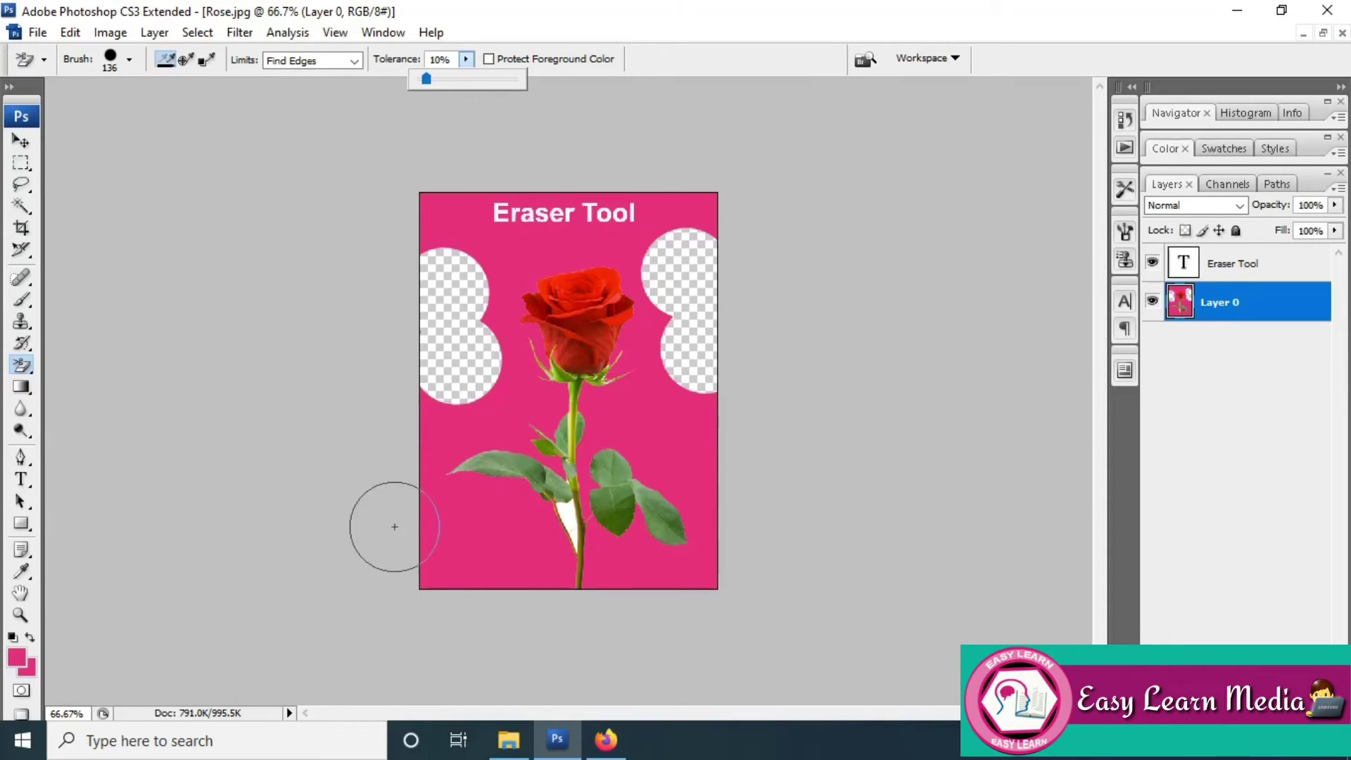
pyautogui.click(428, 549)
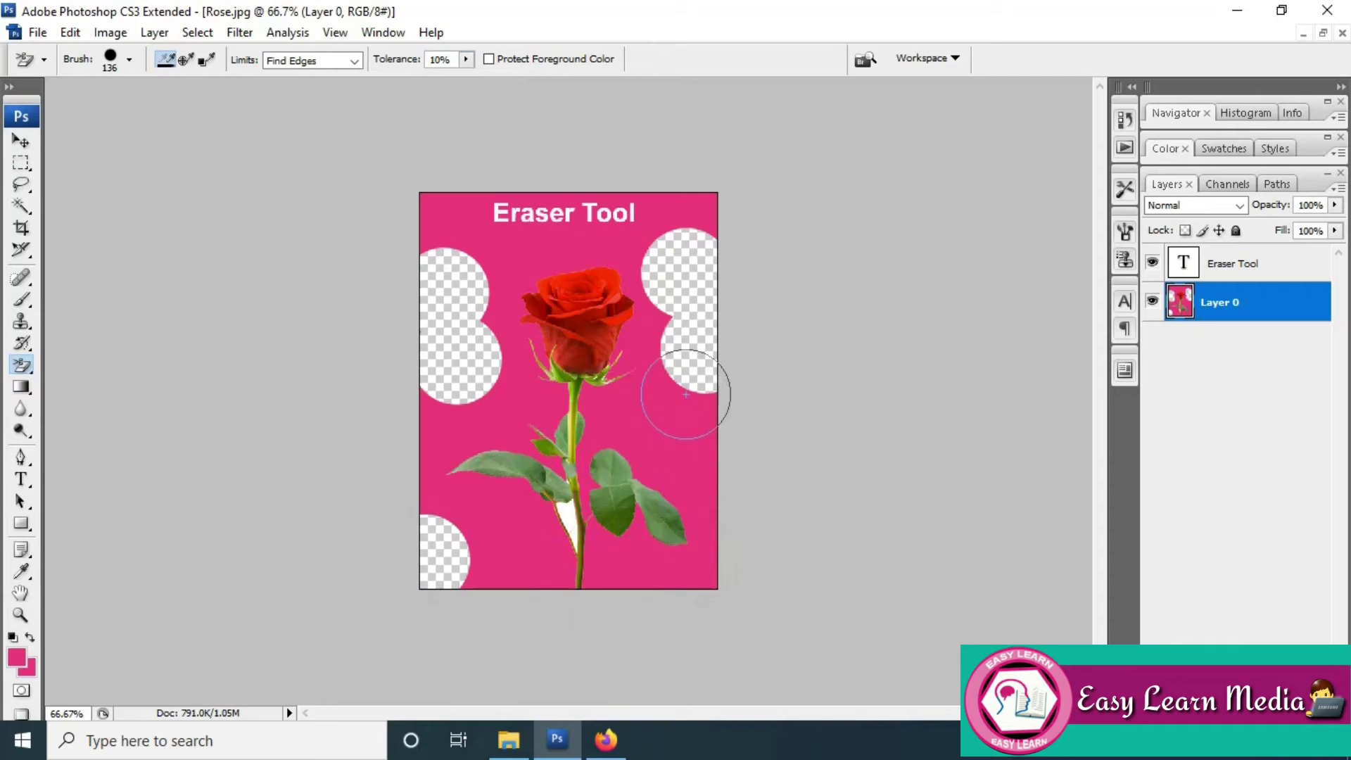
pyautogui.click(681, 417)
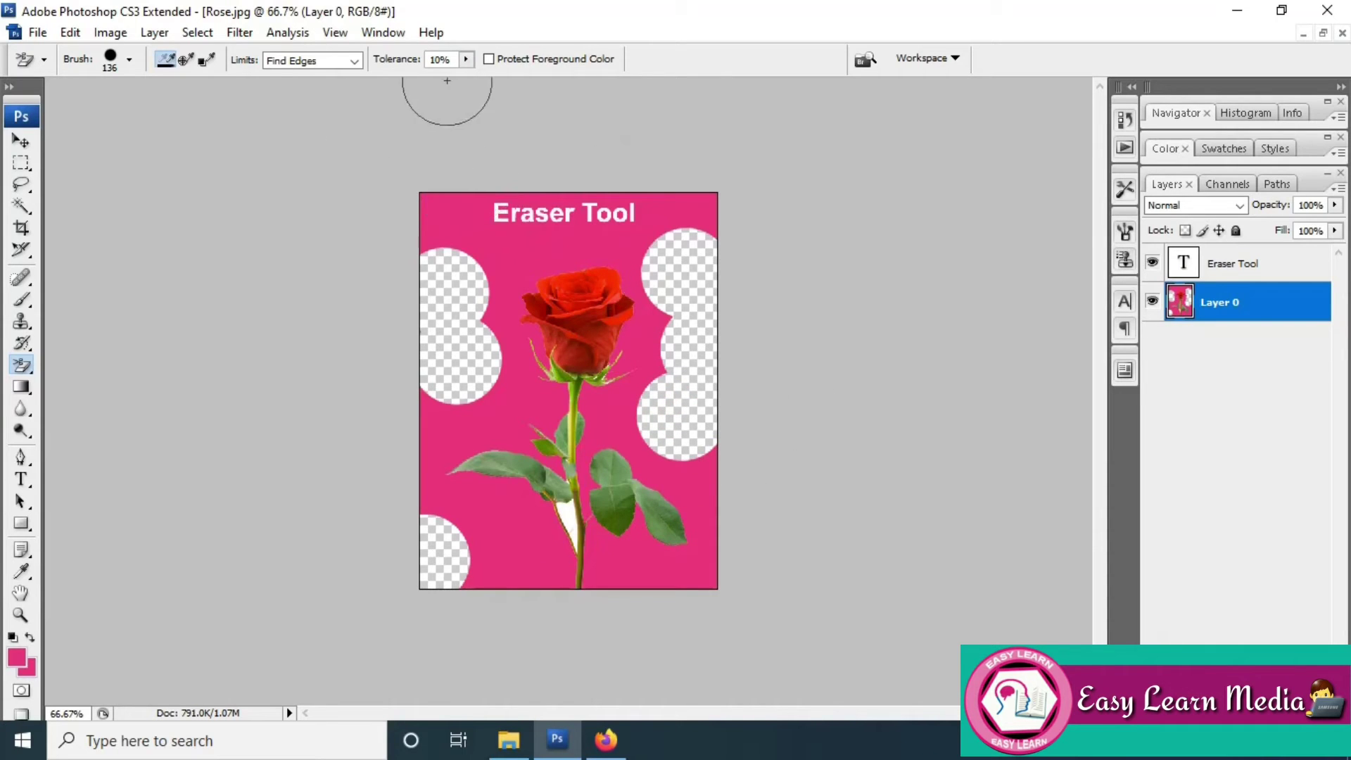
pyautogui.click(464, 59)
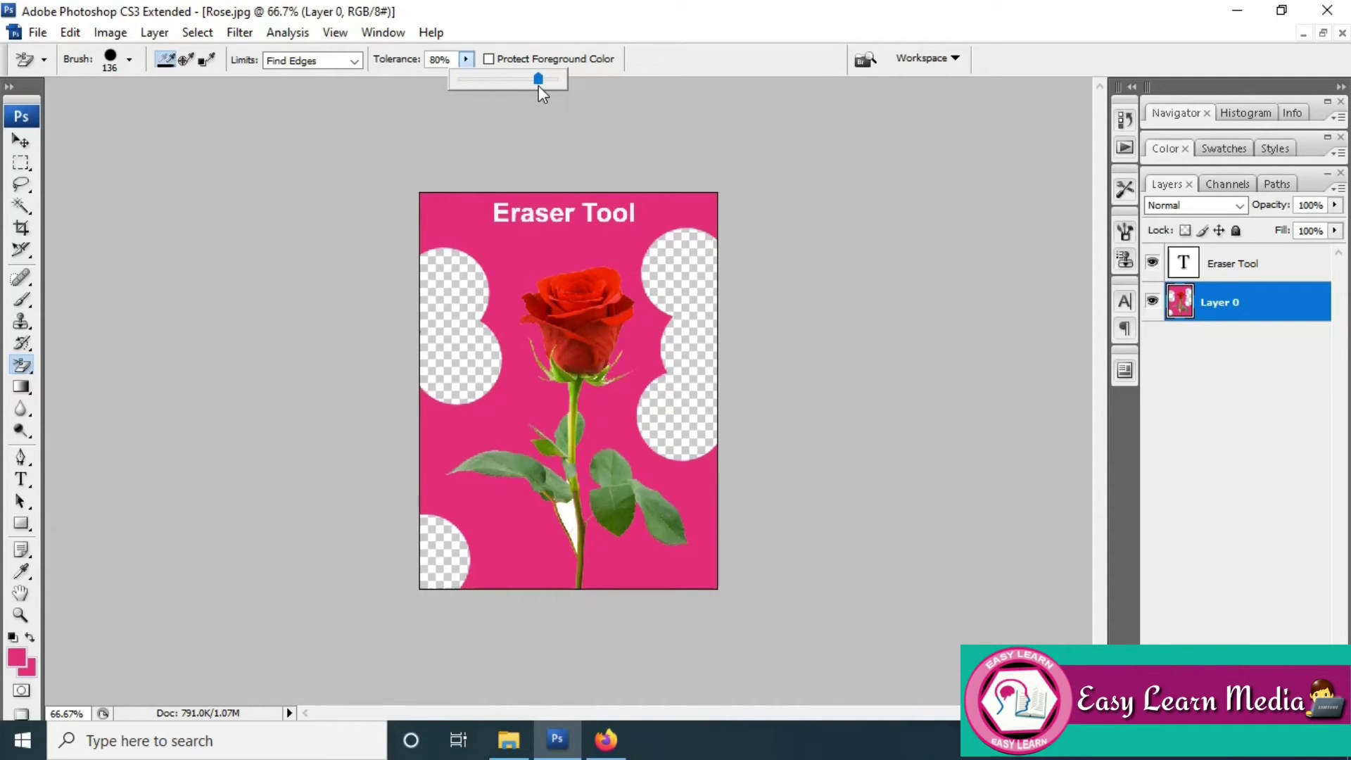
pyautogui.click(692, 576)
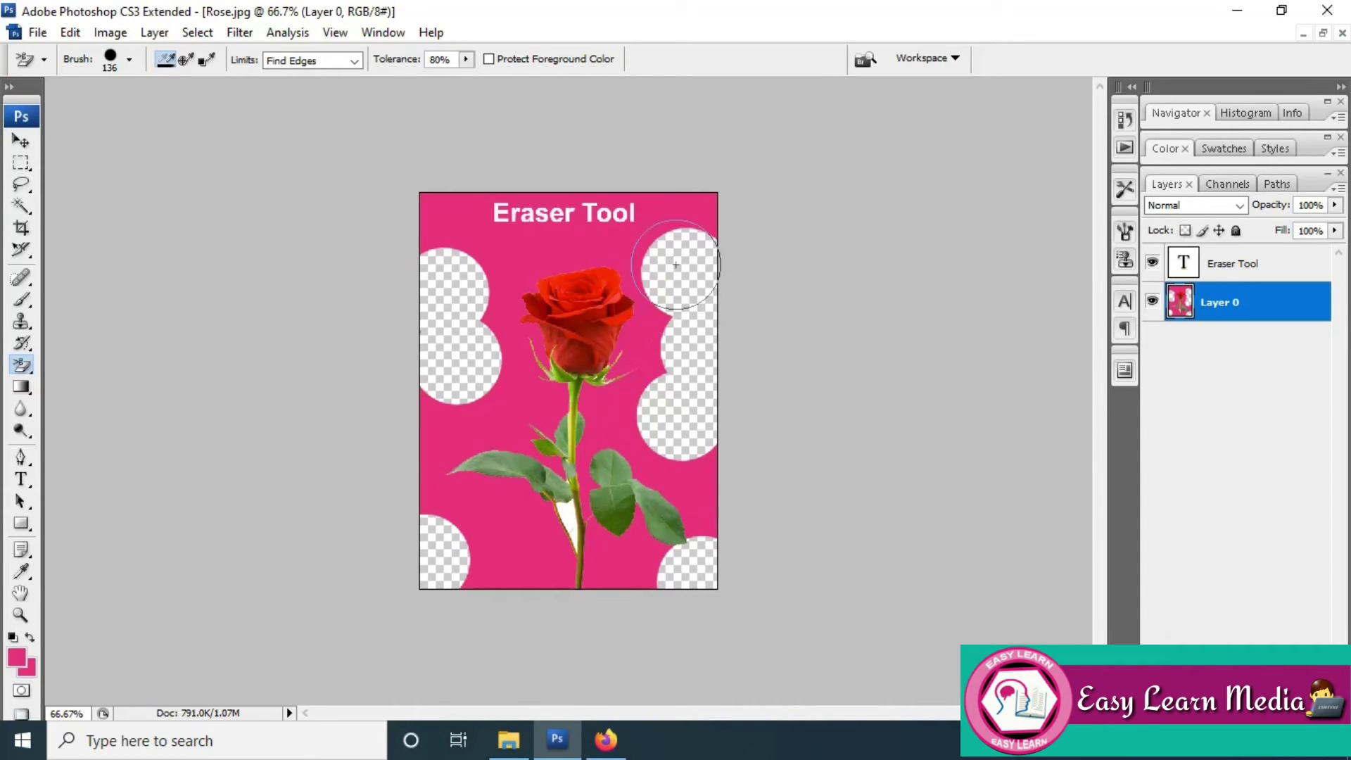
pyautogui.click(459, 382)
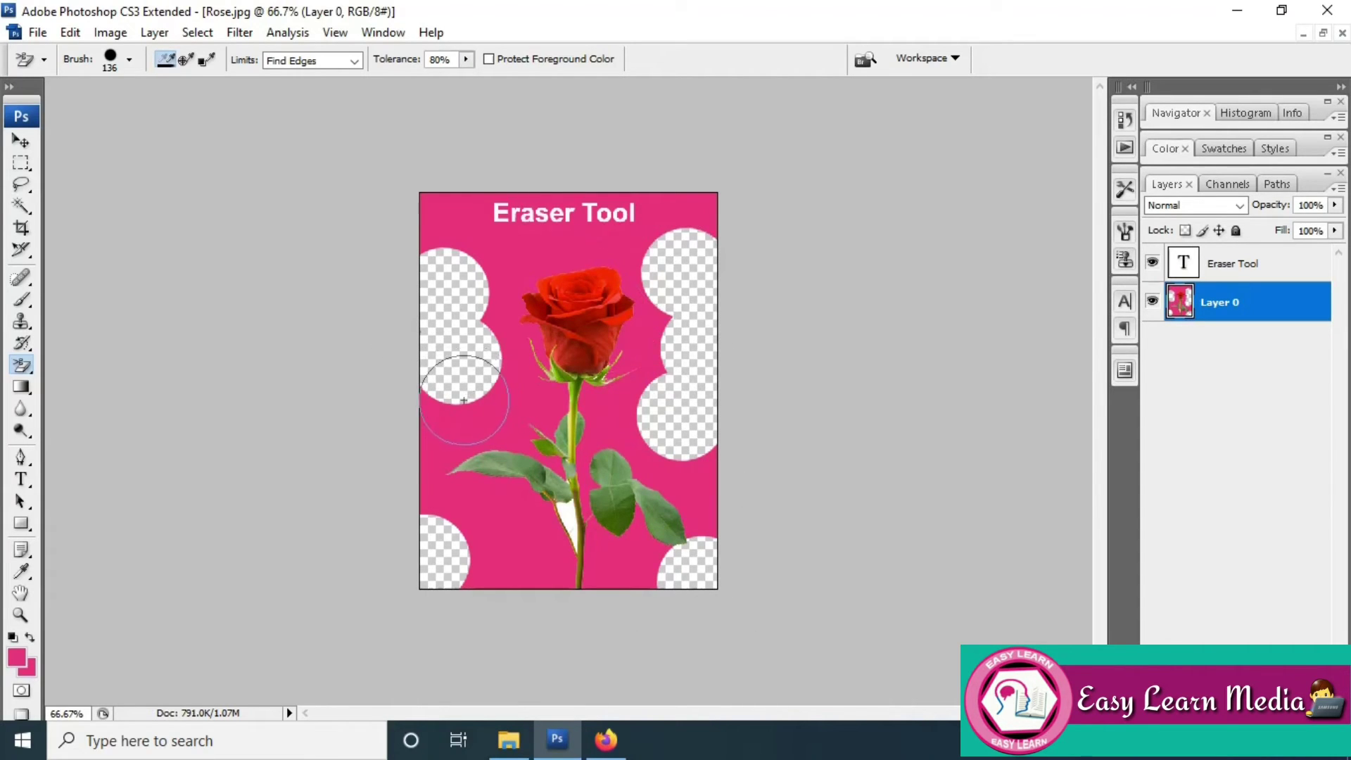
pyautogui.click(483, 409)
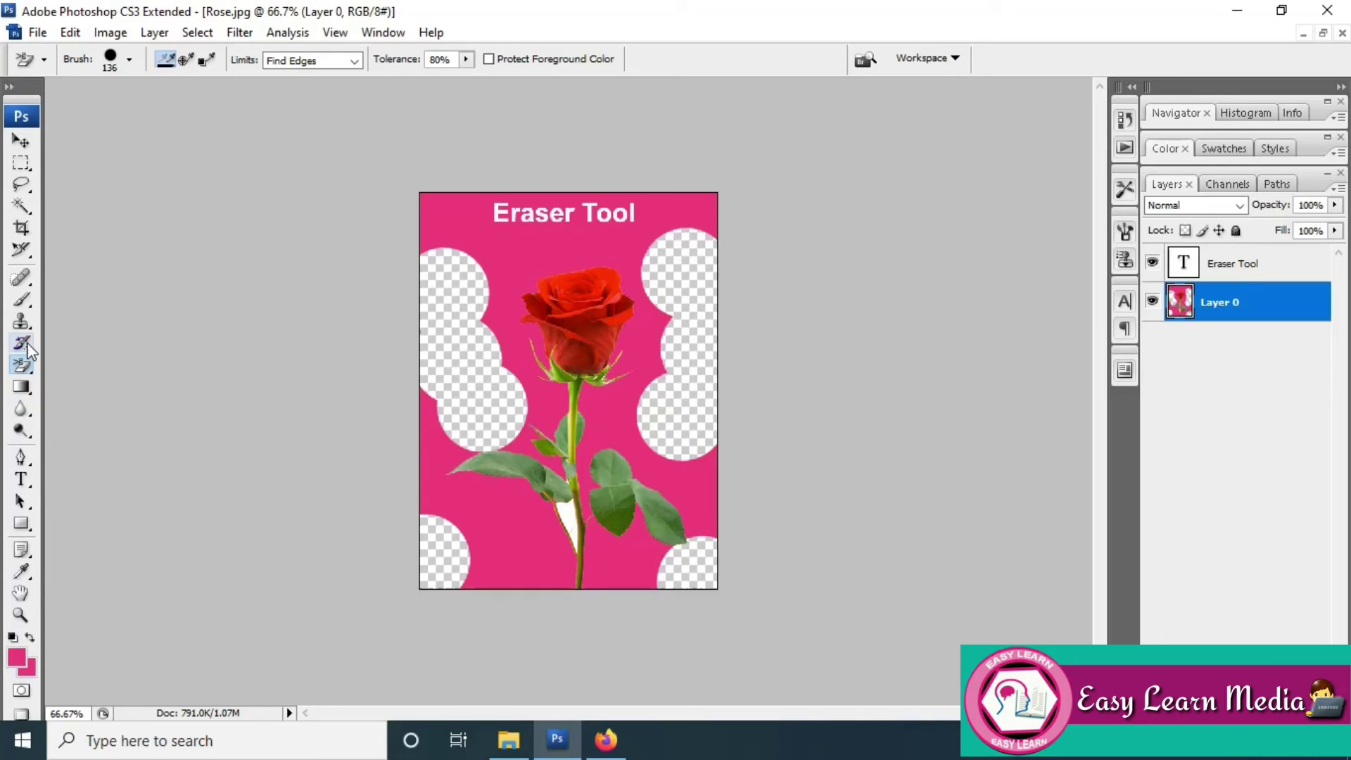
# Undo the erased circles, remove the whole pink background with the Magic Eraser, then undo it
pyautogui.hotkey('ctrl', 'alt', 'z')
pyautogui.hotkey('ctrl', 'alt', 'z')
pyautogui.hotkey('ctrl', 'alt', 'z')
pyautogui.hotkey('ctrl', 'alt', 'z')
pyautogui.hotkey('ctrl', 'alt', 'z')
pyautogui.hotkey('ctrl', 'alt', 'z')
pyautogui.hotkey('ctrl', 'alt', 'z')
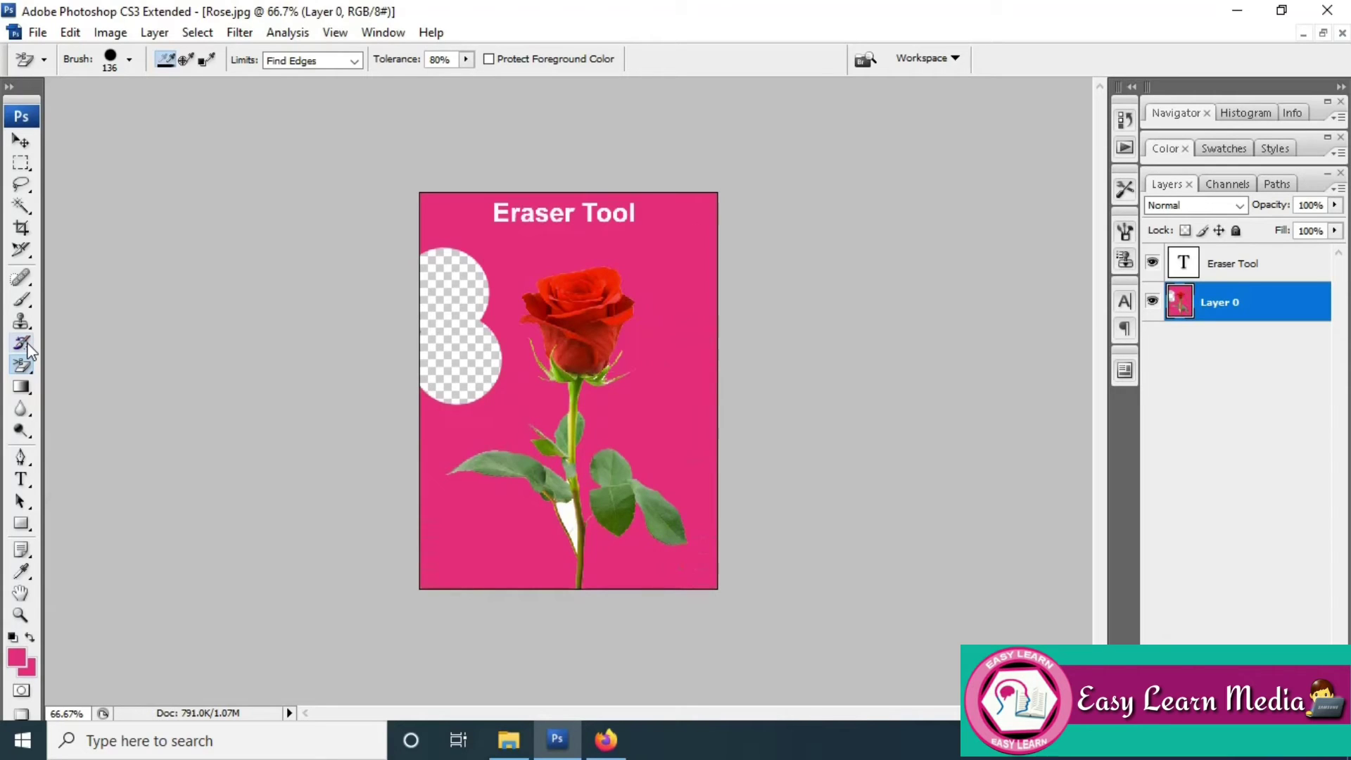
pyautogui.hotkey('ctrl', 'alt', 'z')
pyautogui.hotkey('ctrl', 'alt', 'z')
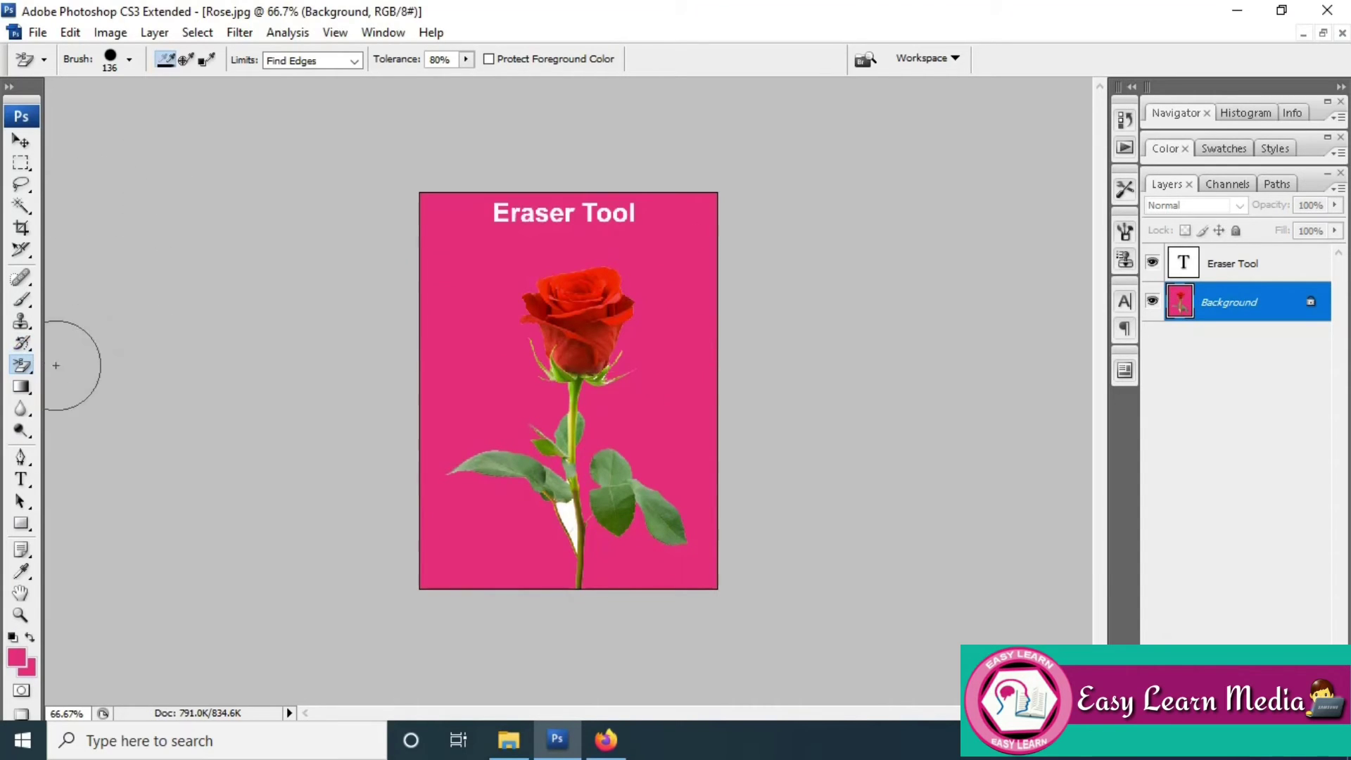
pyautogui.rightClick(23, 365)
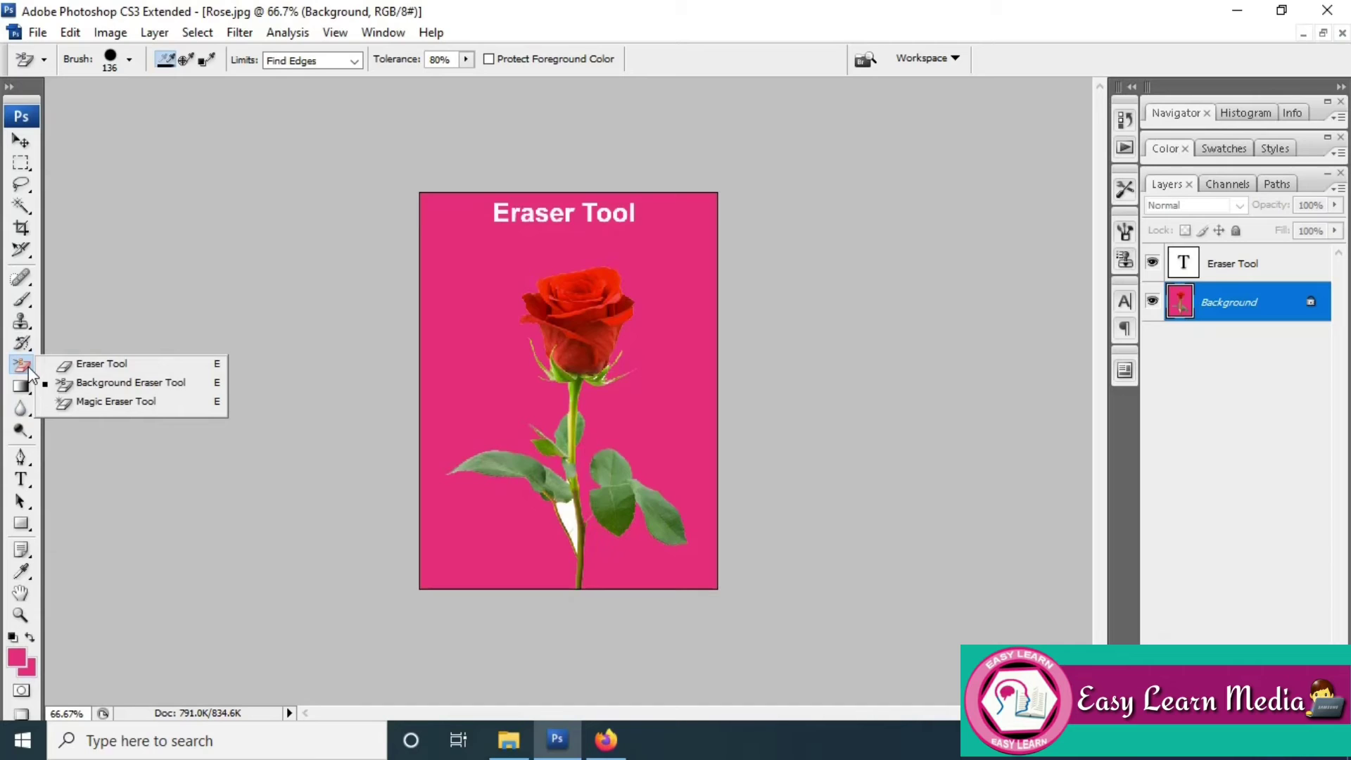
pyautogui.click(94, 403)
pyautogui.click(453, 344)
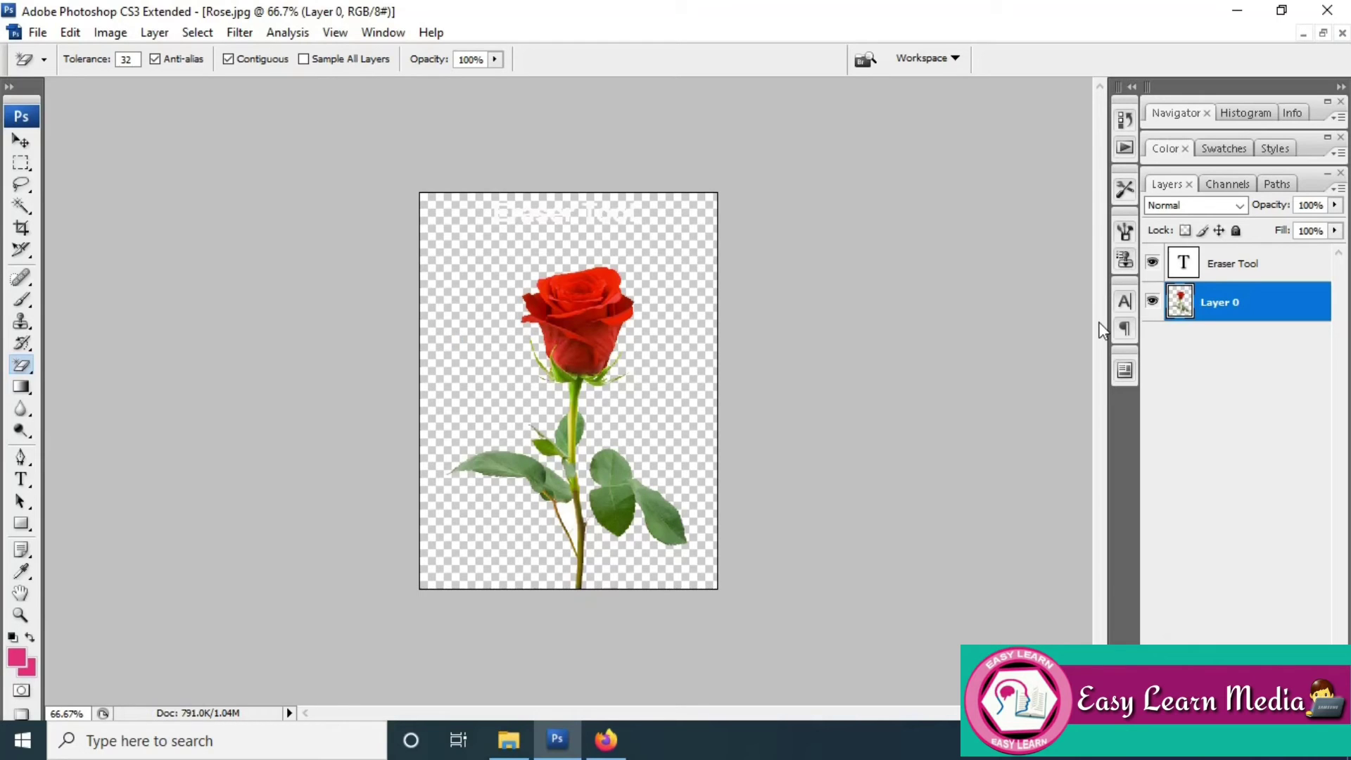
pyautogui.hotkey('ctrl', 'z')
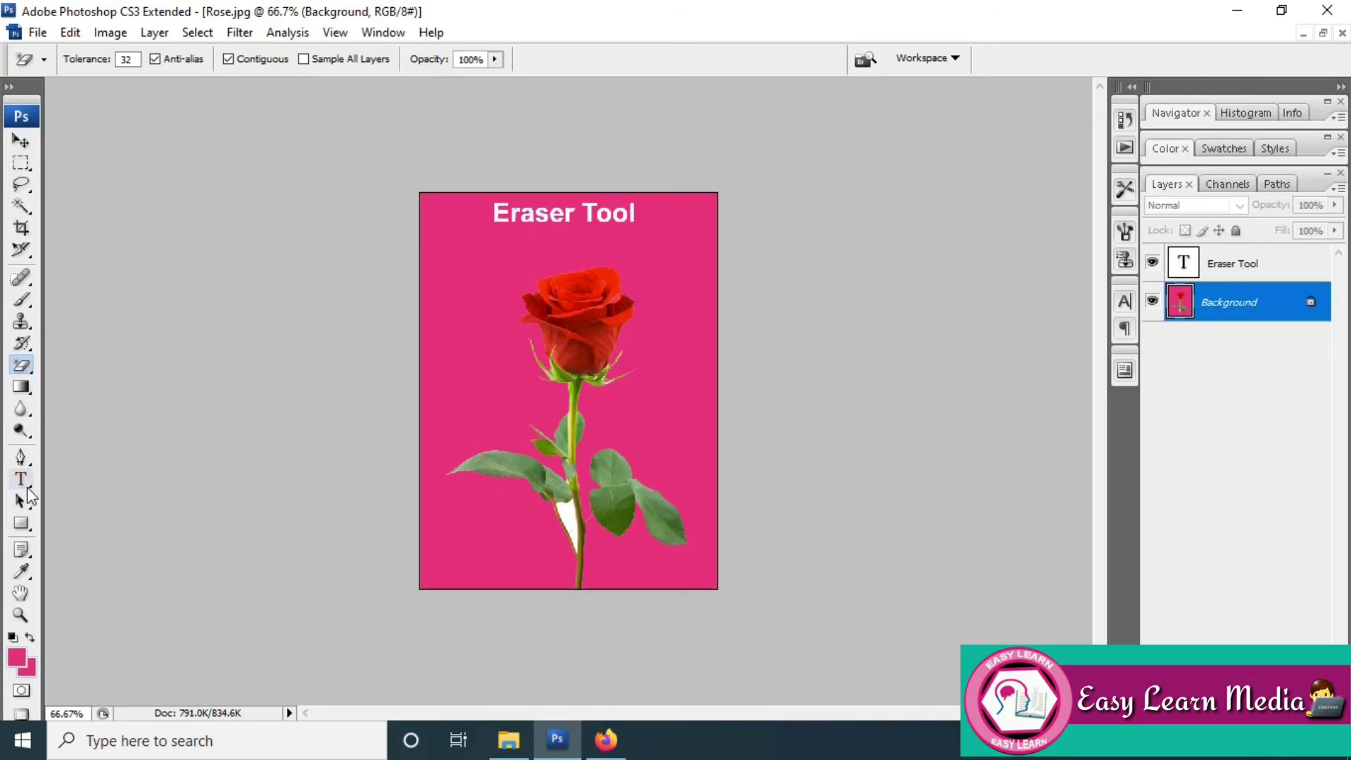
# Select the 'Eraser Tool' title with the Type tool and recolour it black
pyautogui.press('t')
pyautogui.moveTo(491, 211); pyautogui.dragTo(654, 211)
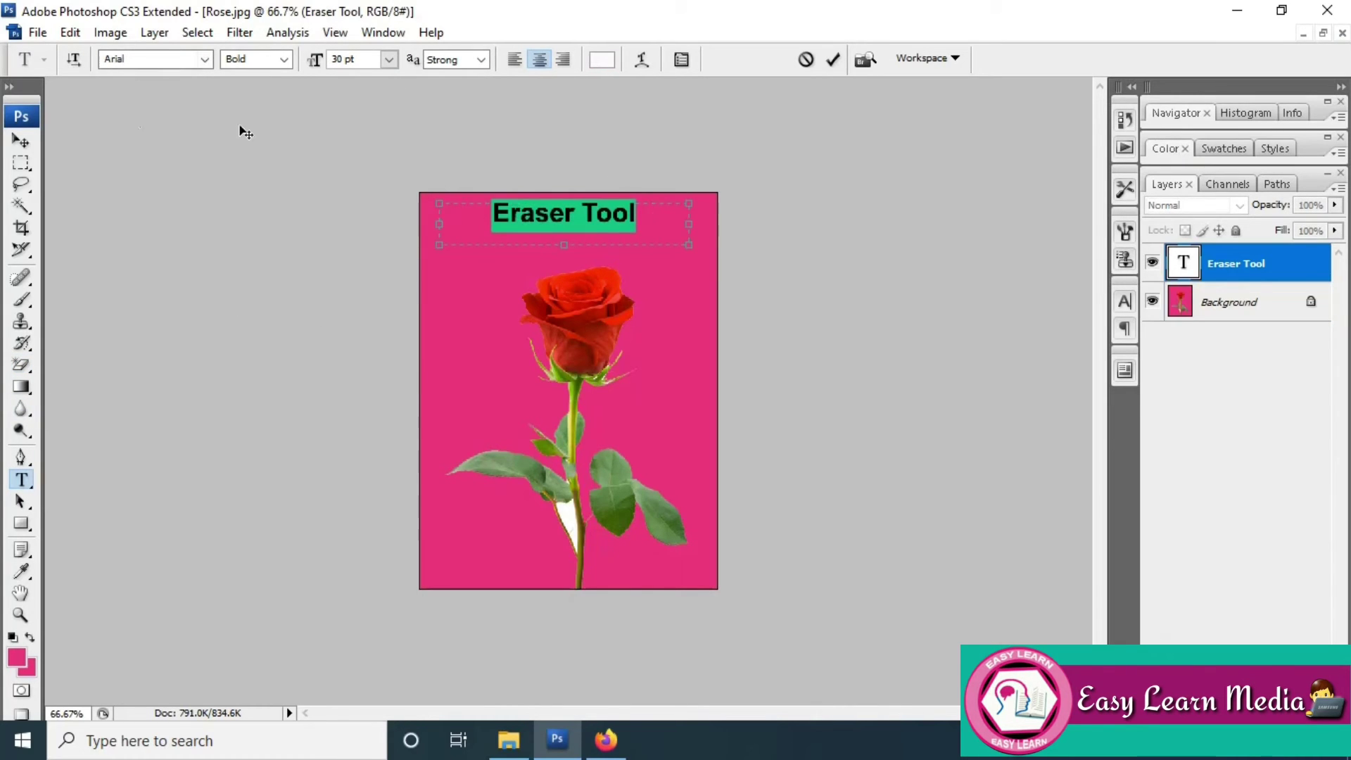
pyautogui.click(605, 61)
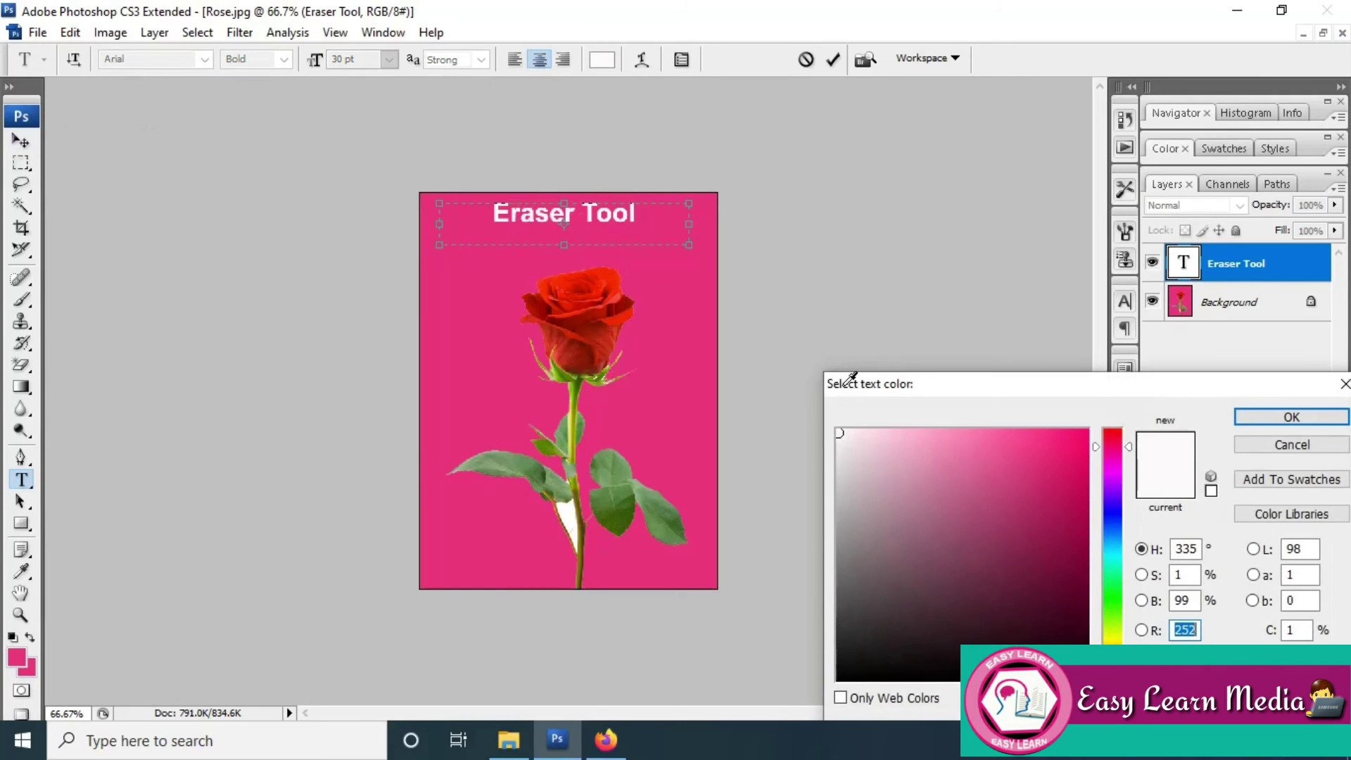
pyautogui.click(843, 676)
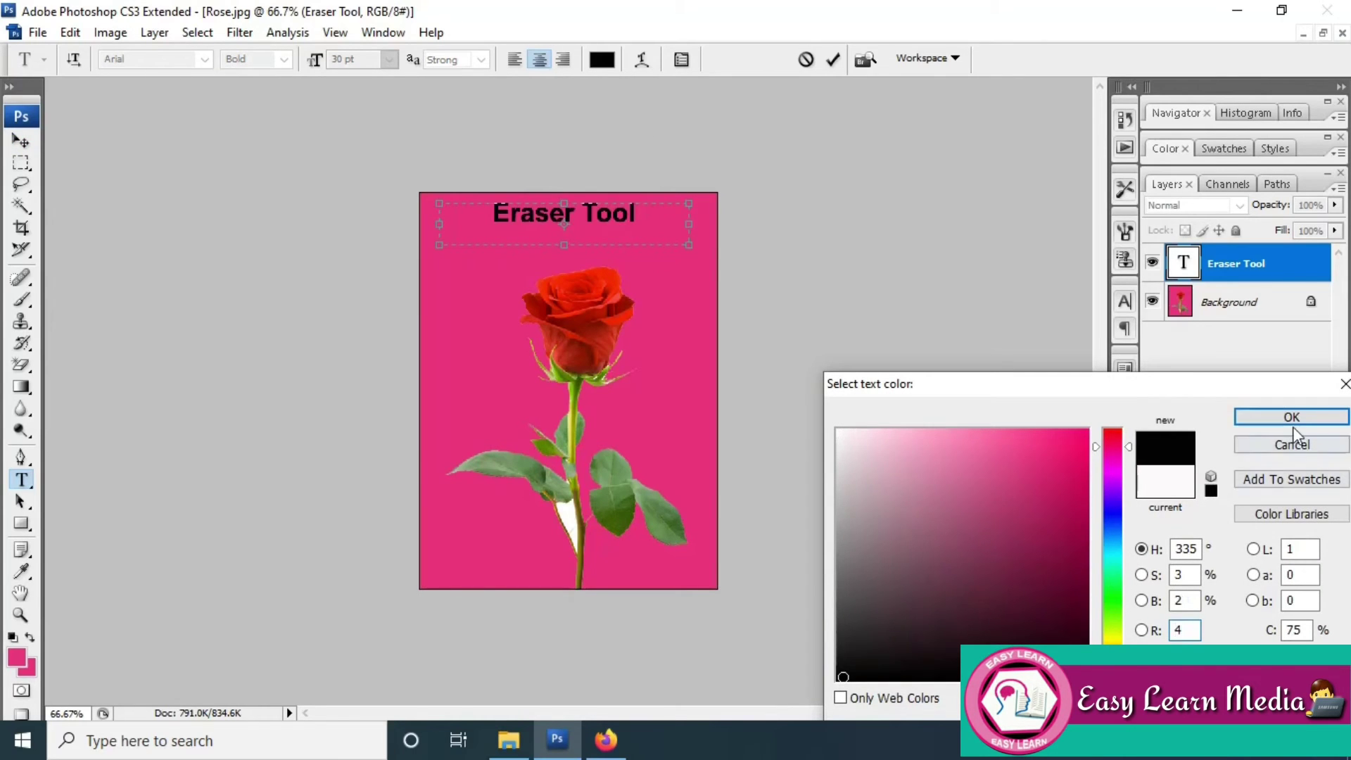
pyautogui.click(1291, 417)
pyautogui.click(22, 141)
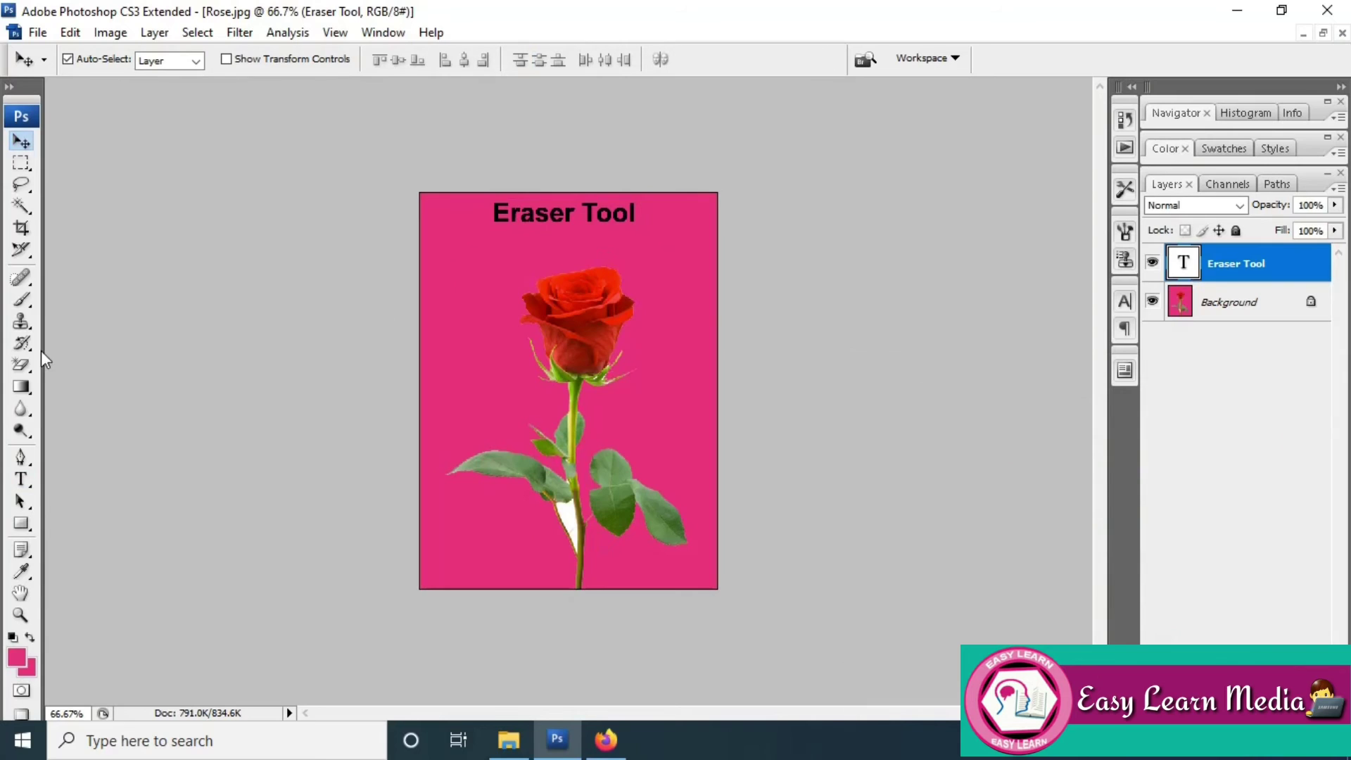
# Rasterize the title layer and convert the locked Background into Layer 0
pyautogui.rightClick(23, 364)
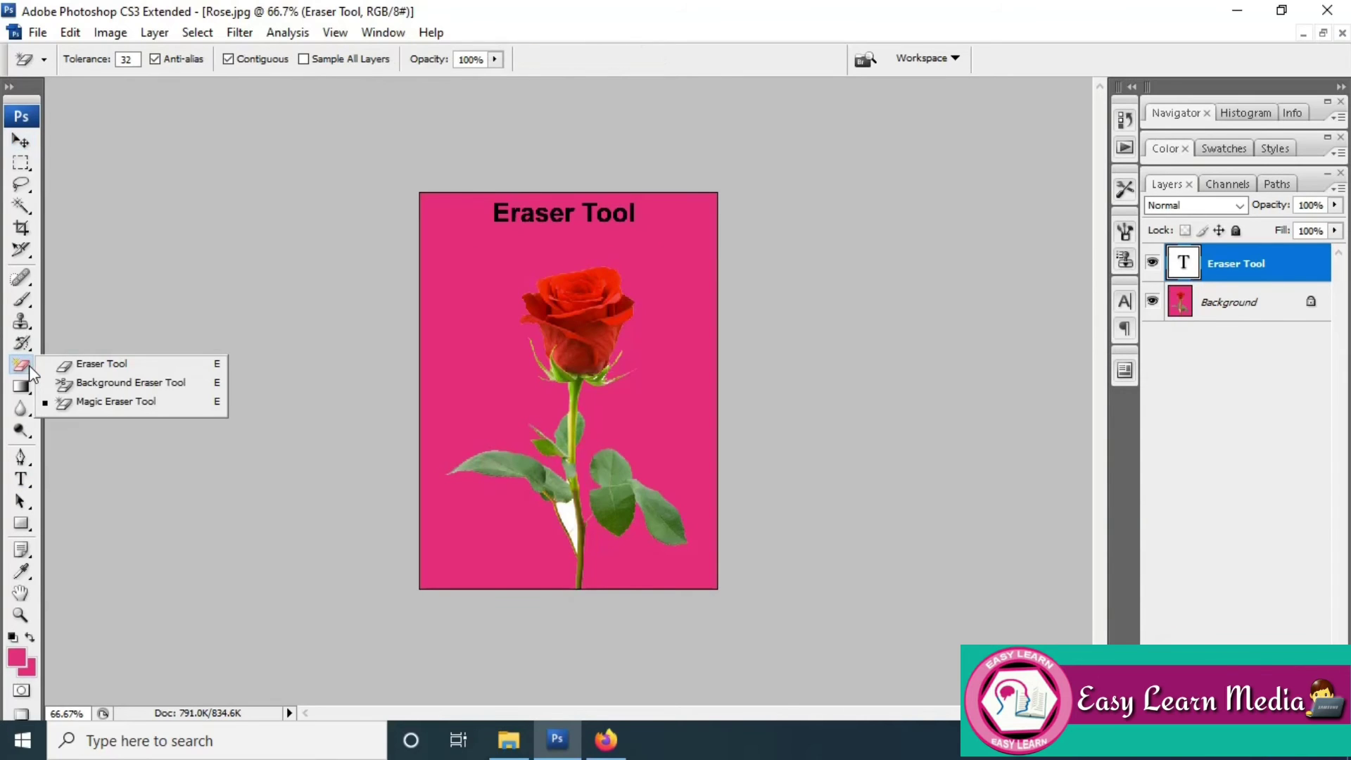
pyautogui.click(116, 402)
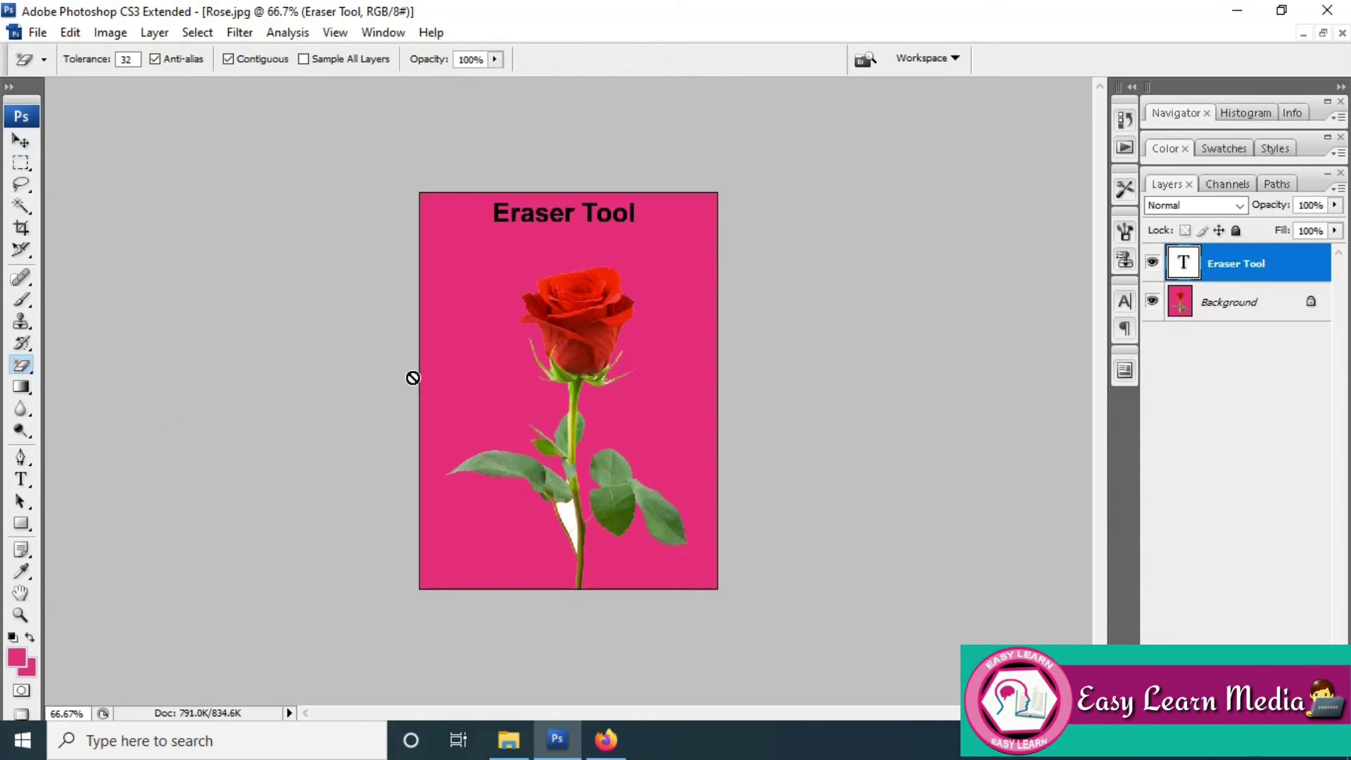
pyautogui.click(639, 428)
pyautogui.click(597, 302)
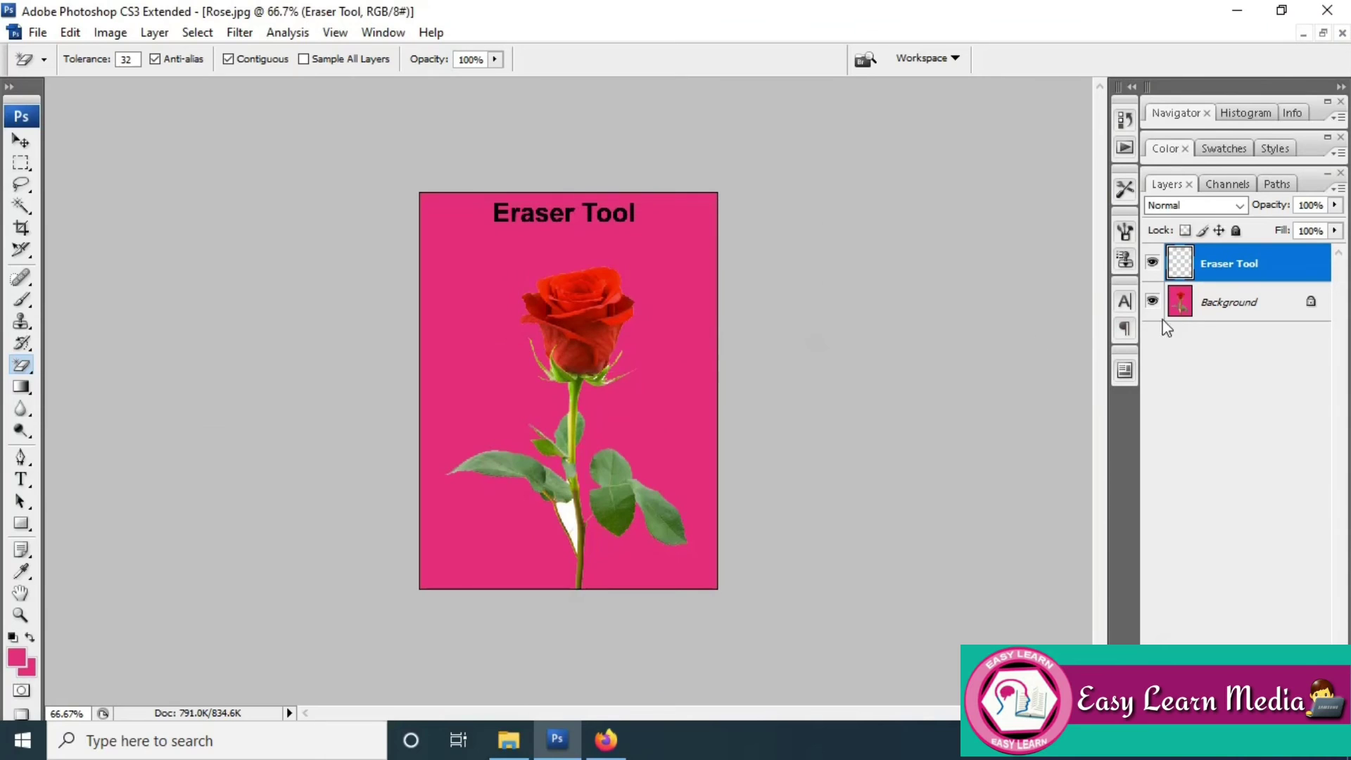
pyautogui.click(1228, 302)
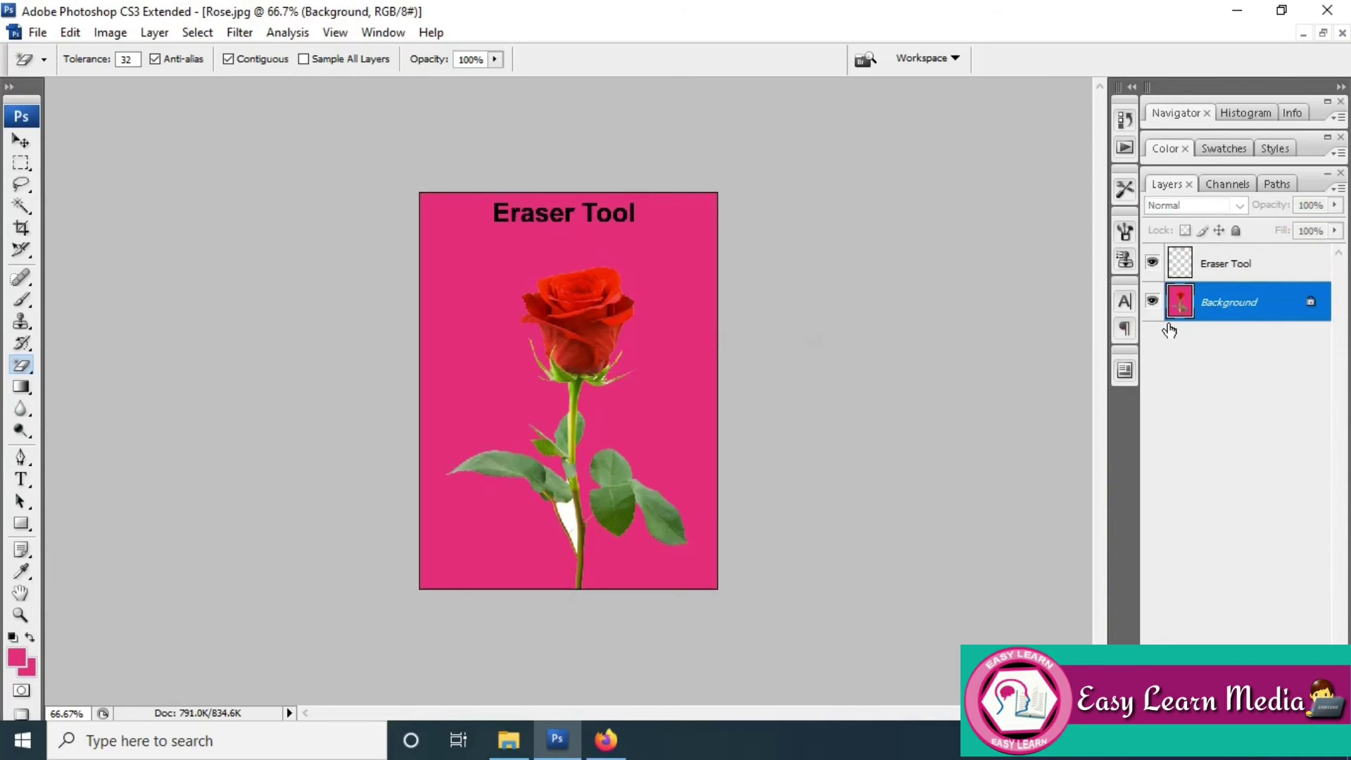
pyautogui.doubleClick(1278, 310)
pyautogui.click(840, 235)
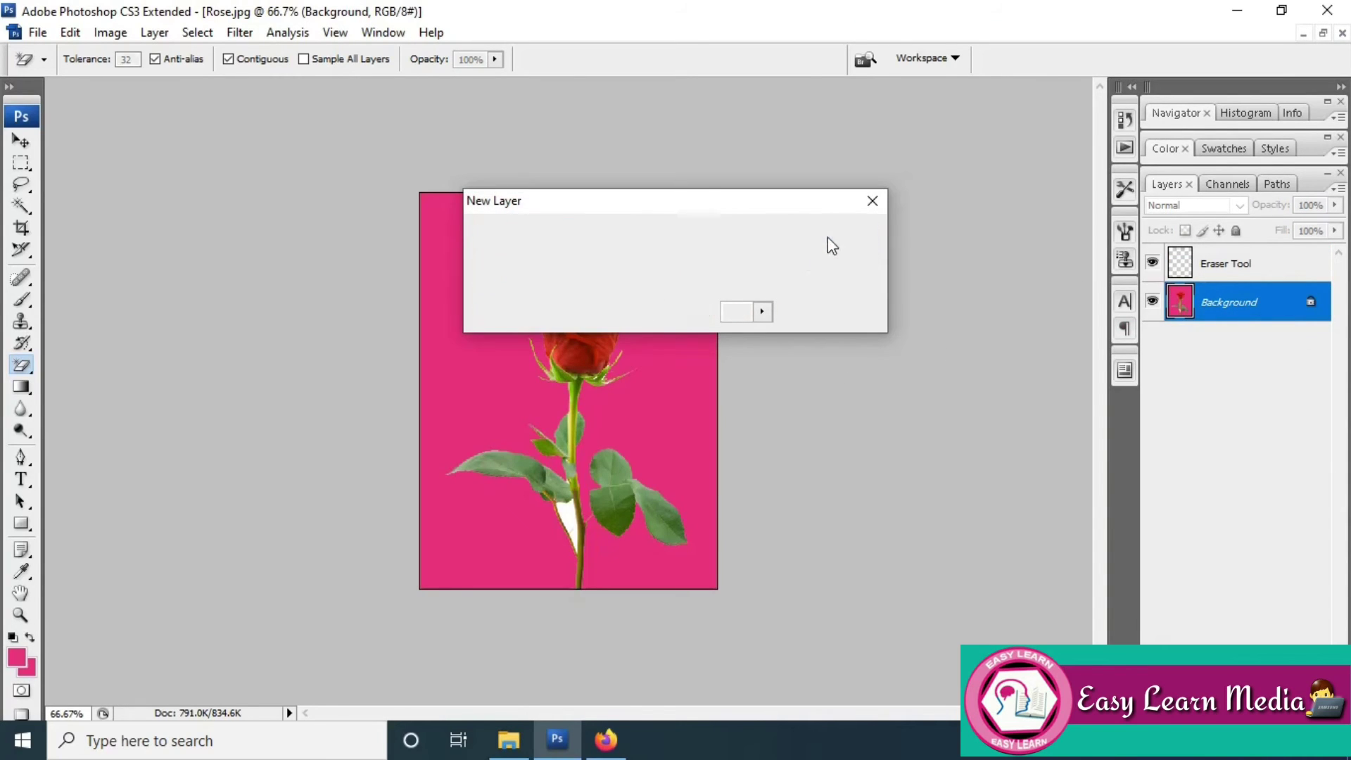
# Magic-erase the pink background to transparency and undo it, twice
pyautogui.click(679, 389)
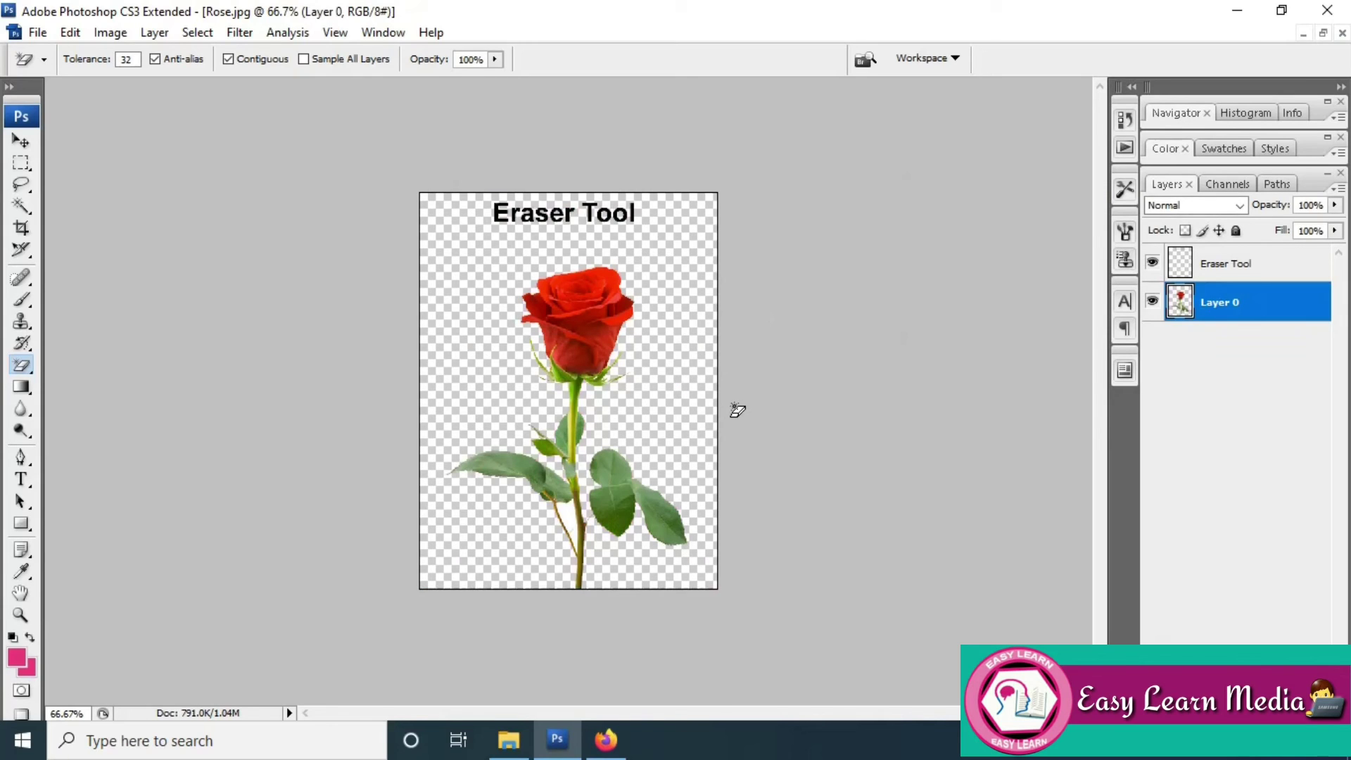
pyautogui.hotkey('ctrl', 'z')
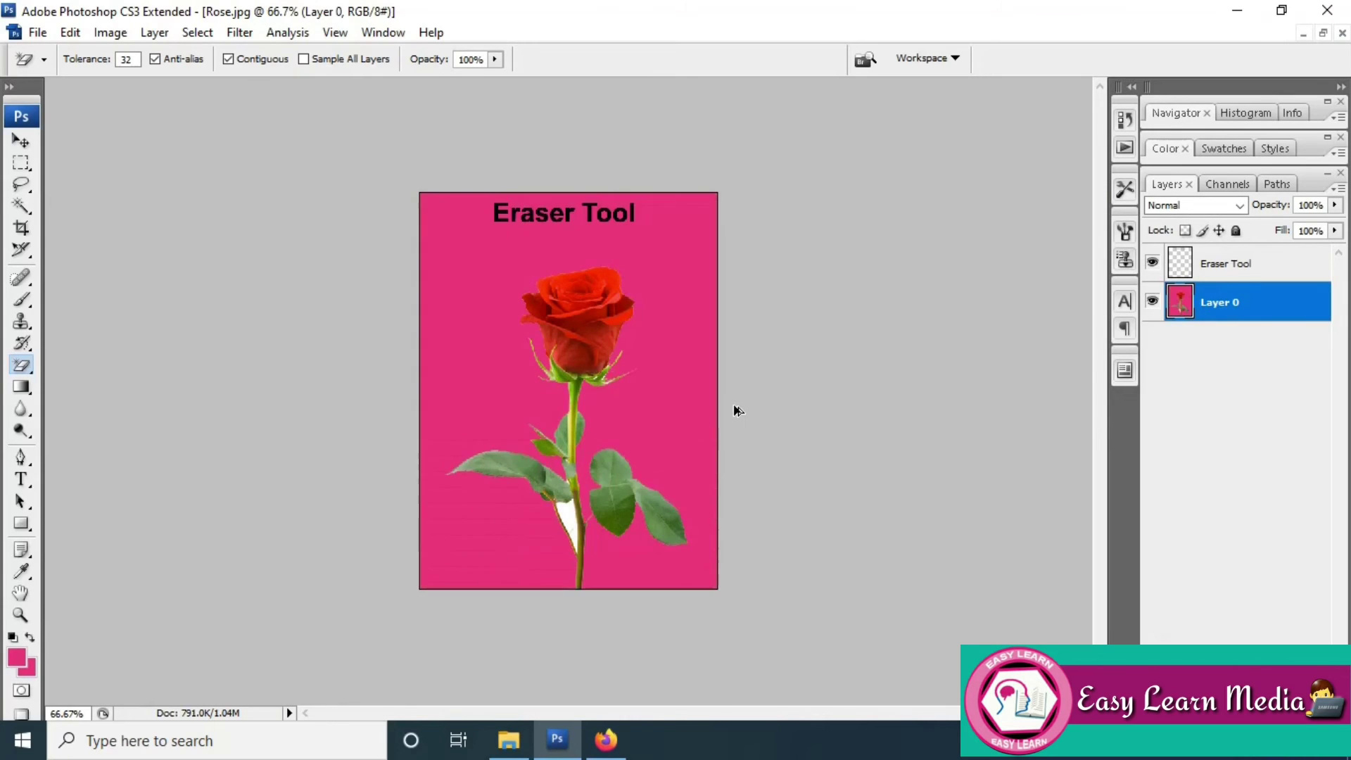
pyautogui.click(688, 397)
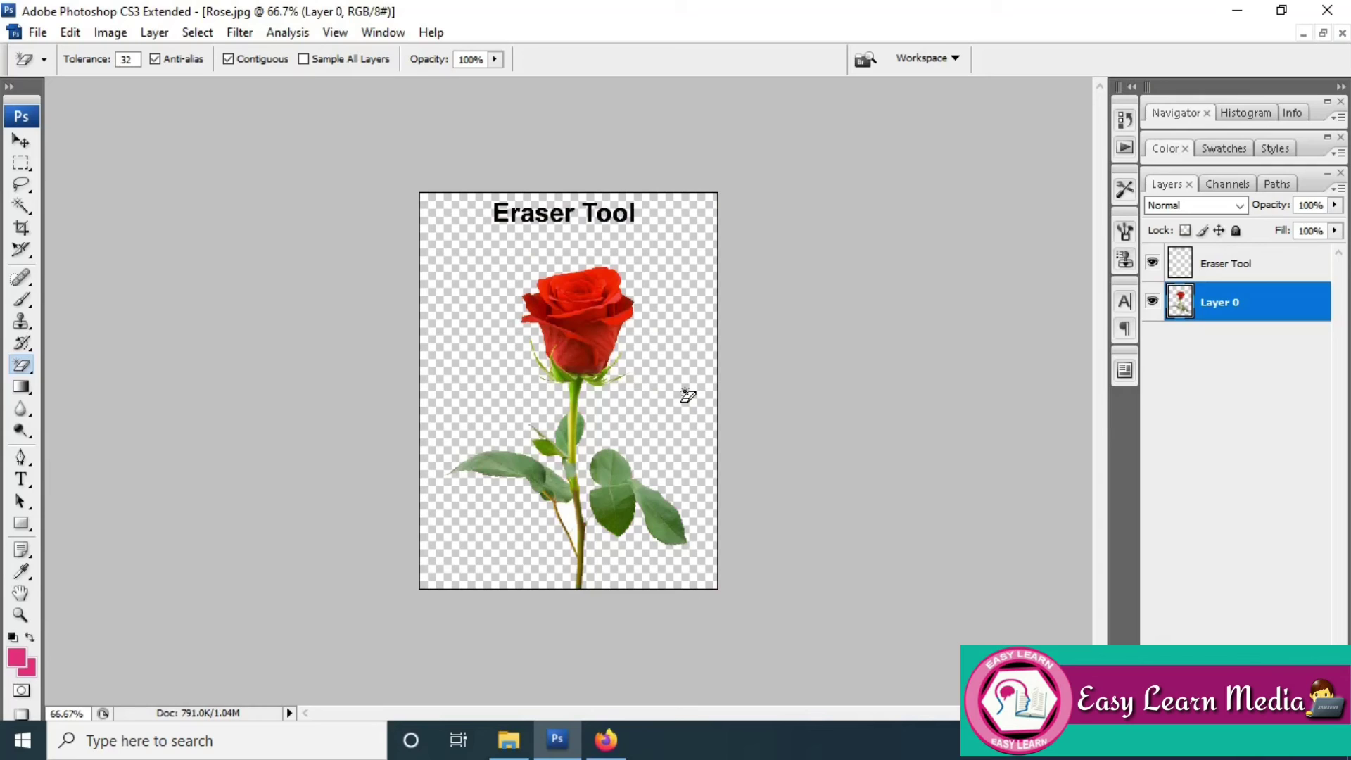
pyautogui.hotkey('ctrl', 'z')
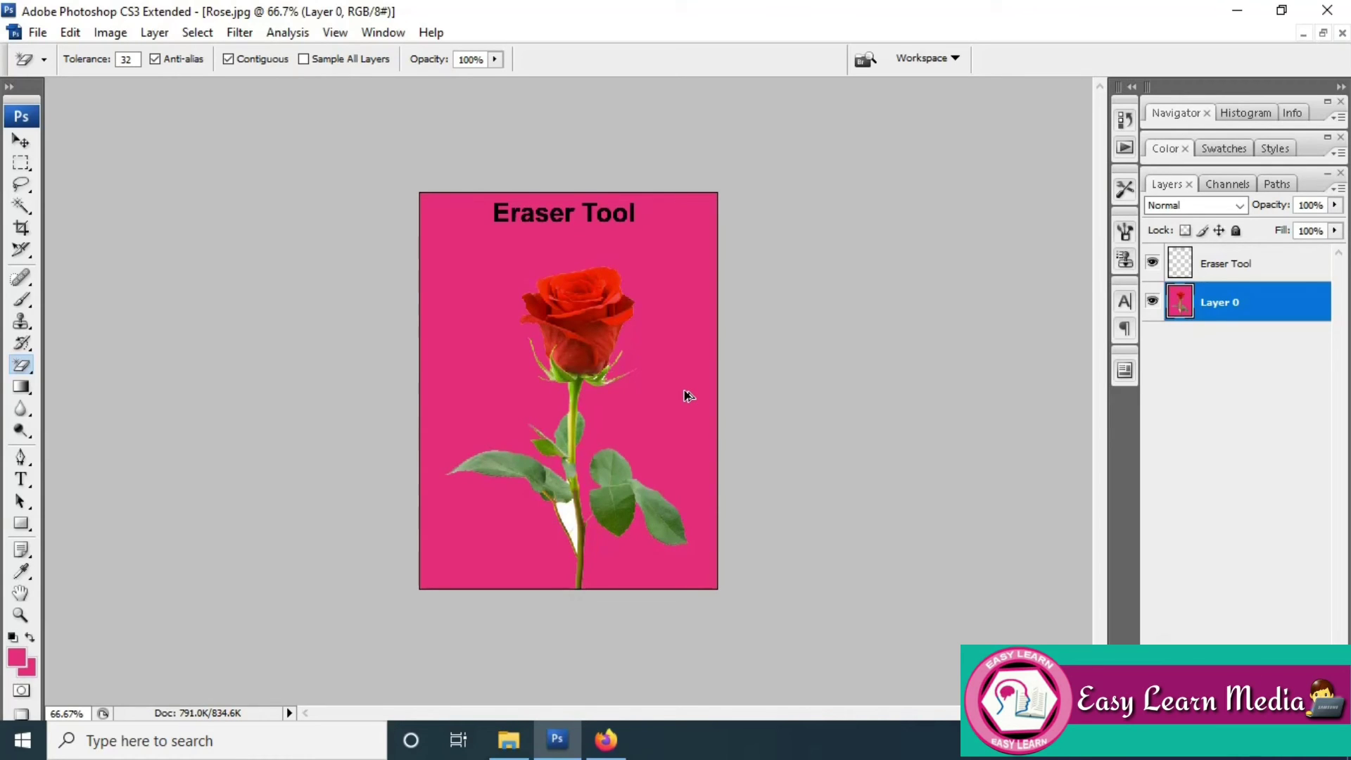
pyautogui.doubleClick(127, 59)
pyautogui.click(496, 59)
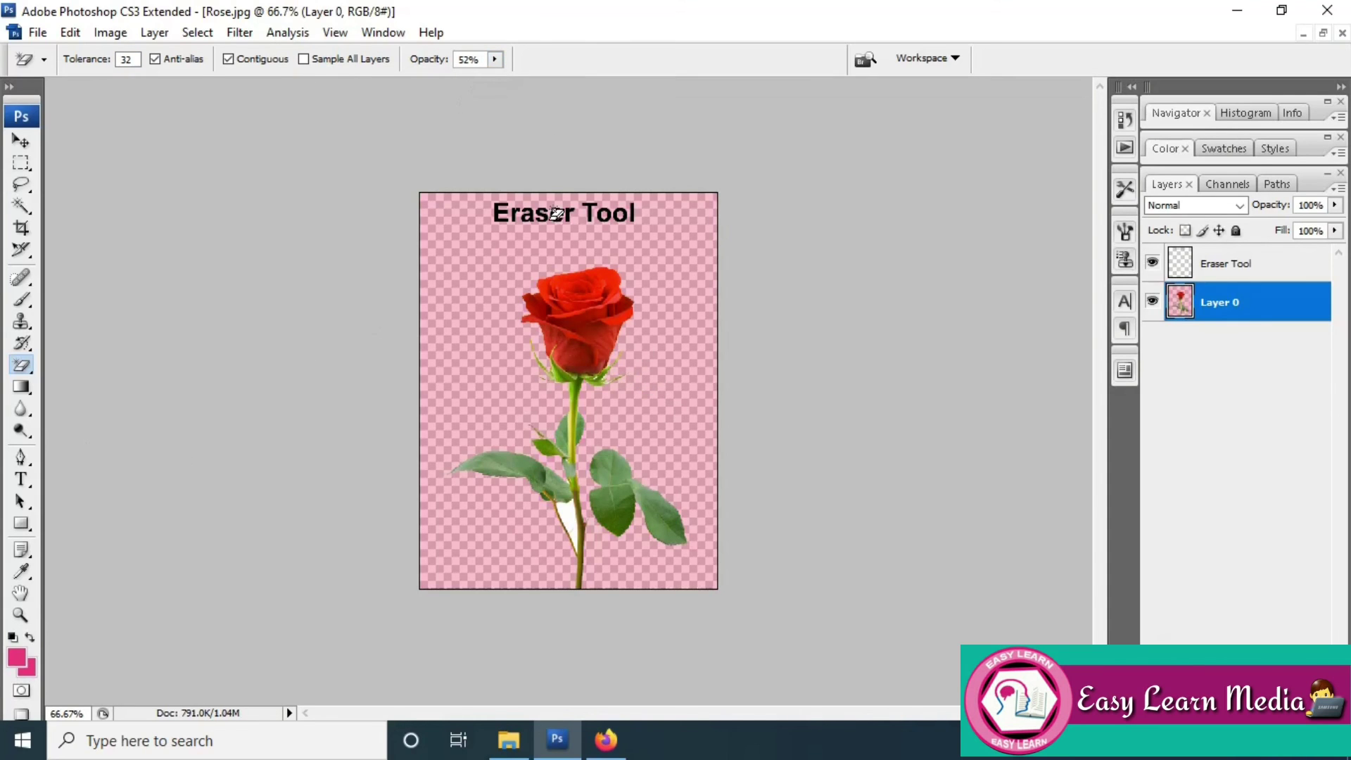
pyautogui.click(494, 59)
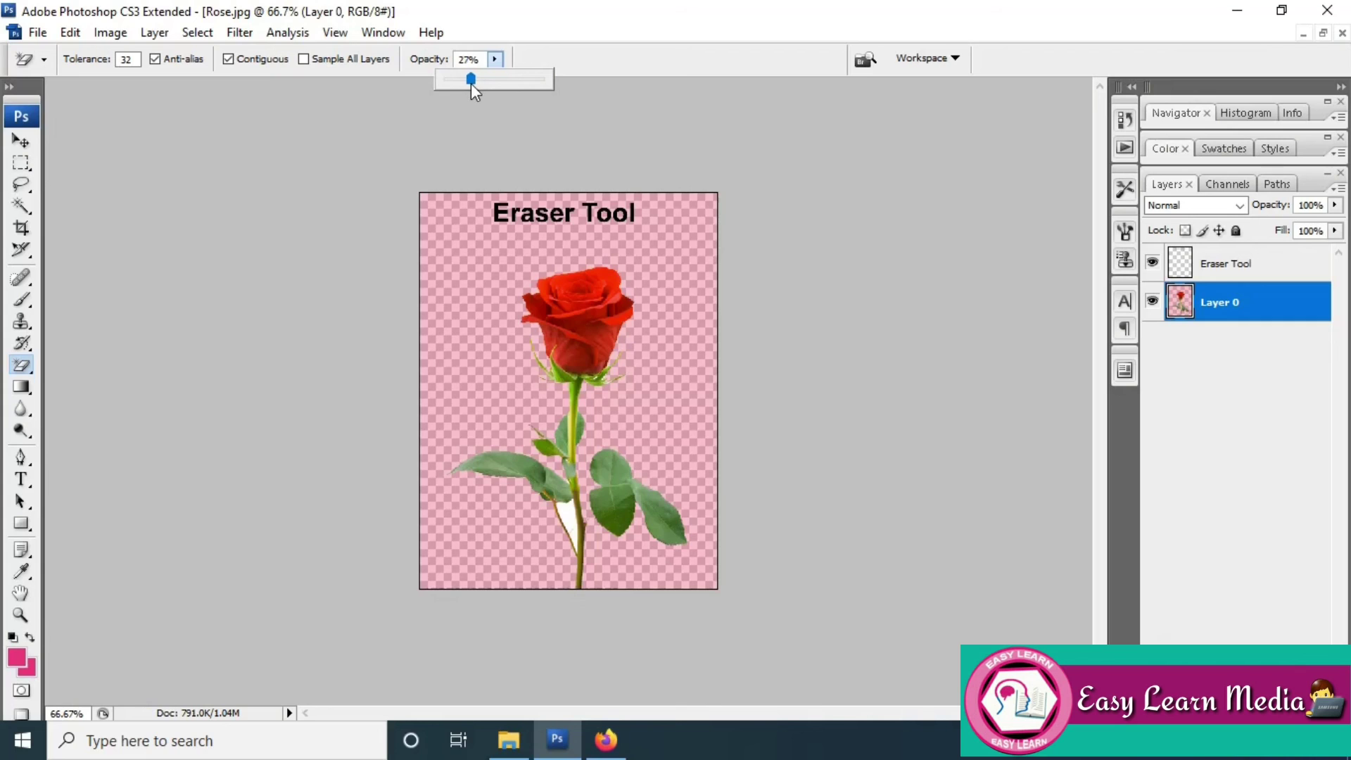
pyautogui.press('Return')
pyautogui.hotkey('ctrl', 'z')
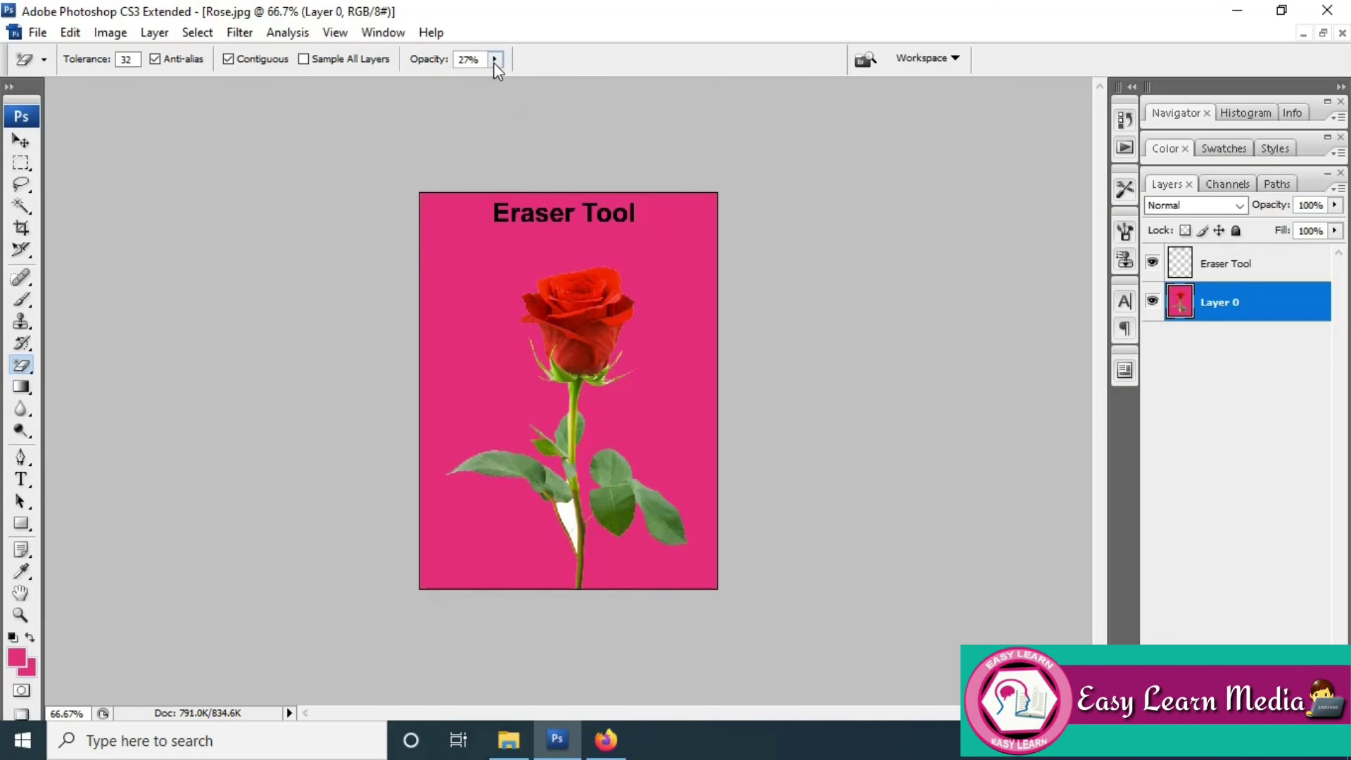
pyautogui.click(495, 59)
pyautogui.moveTo(495, 81); pyautogui.dragTo(480, 82)
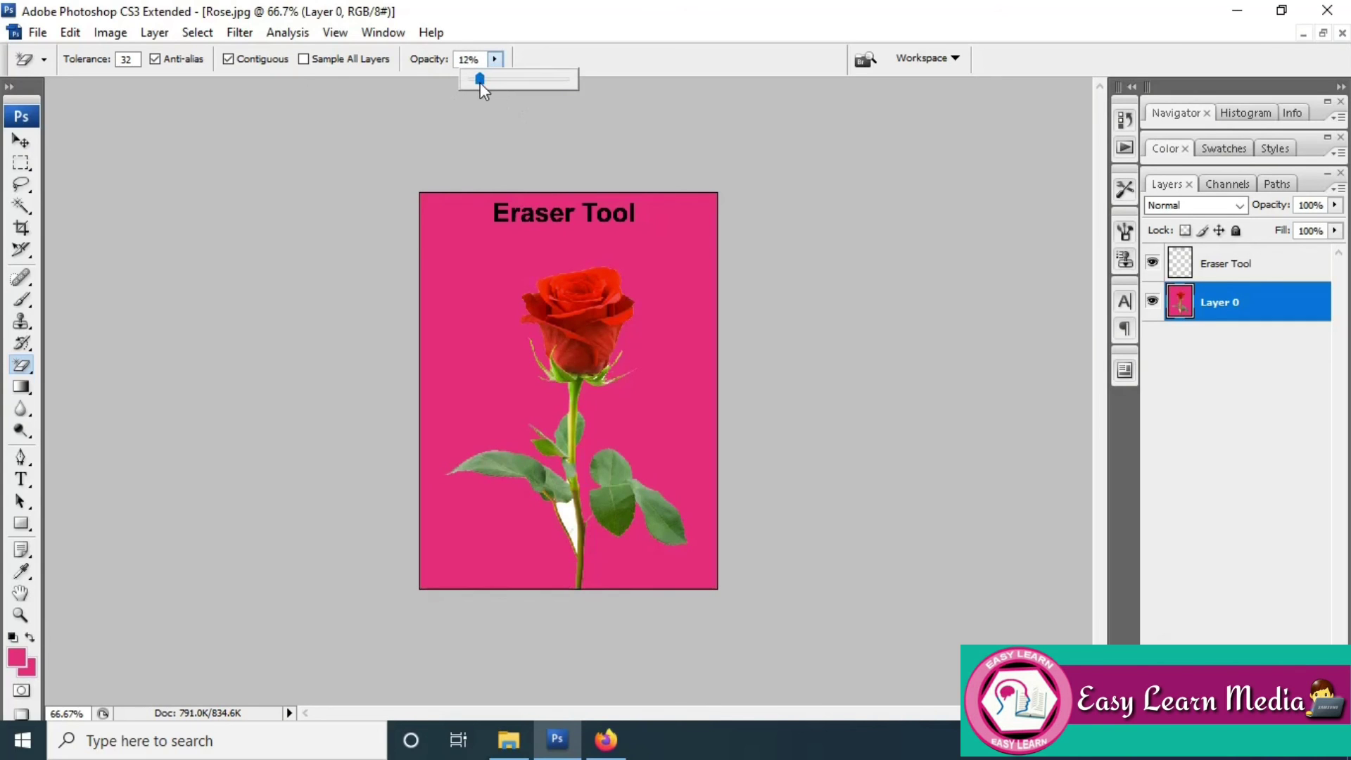
pyautogui.click(685, 241)
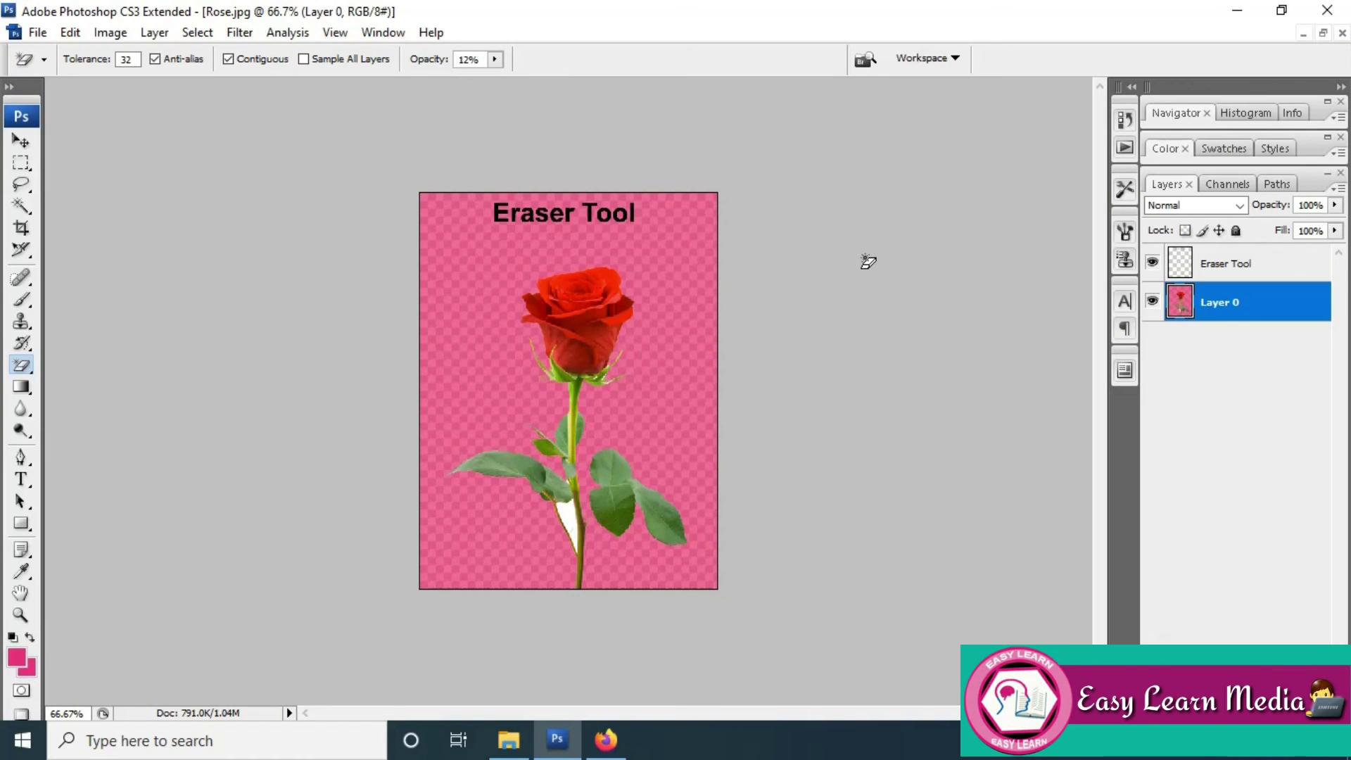
pyautogui.hotkey('ctrl', 'z')
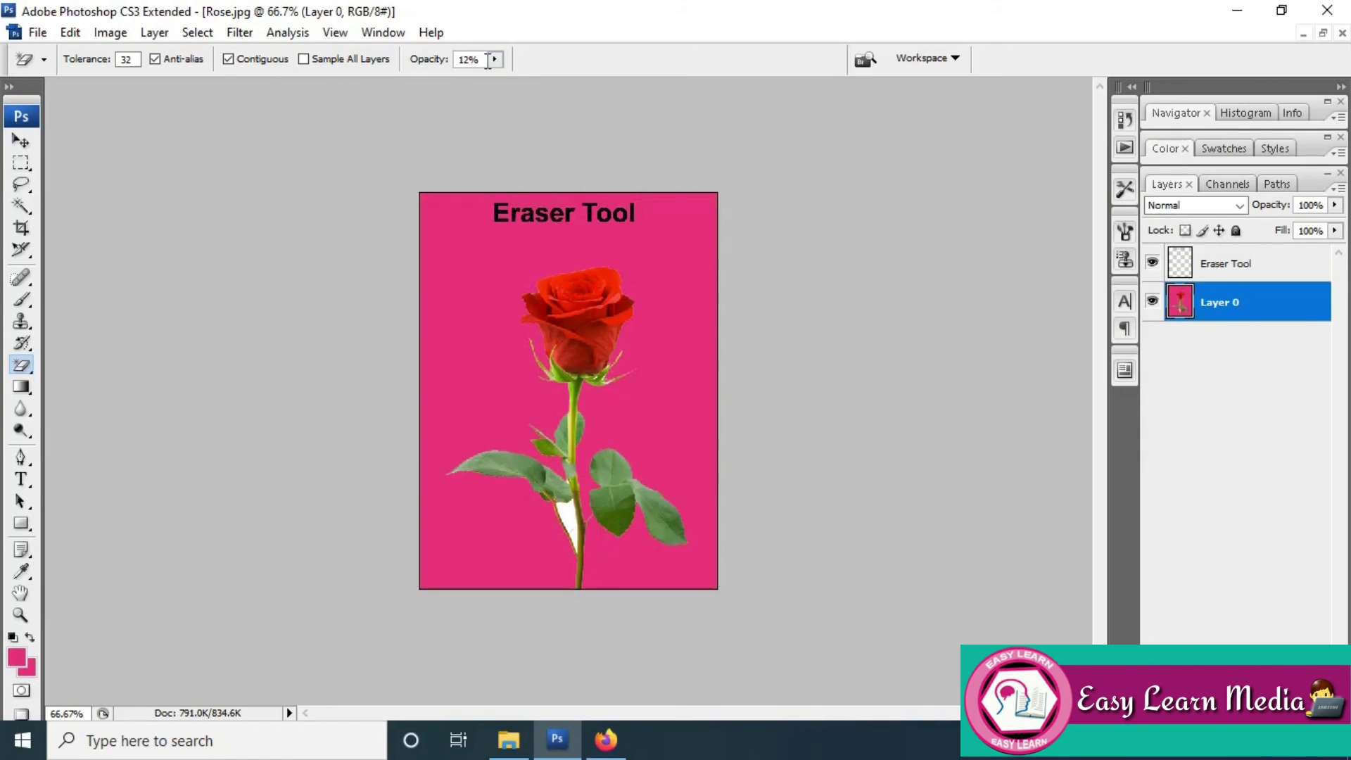
pyautogui.click(495, 60)
pyautogui.moveTo(496, 81); pyautogui.dragTo(591, 80)
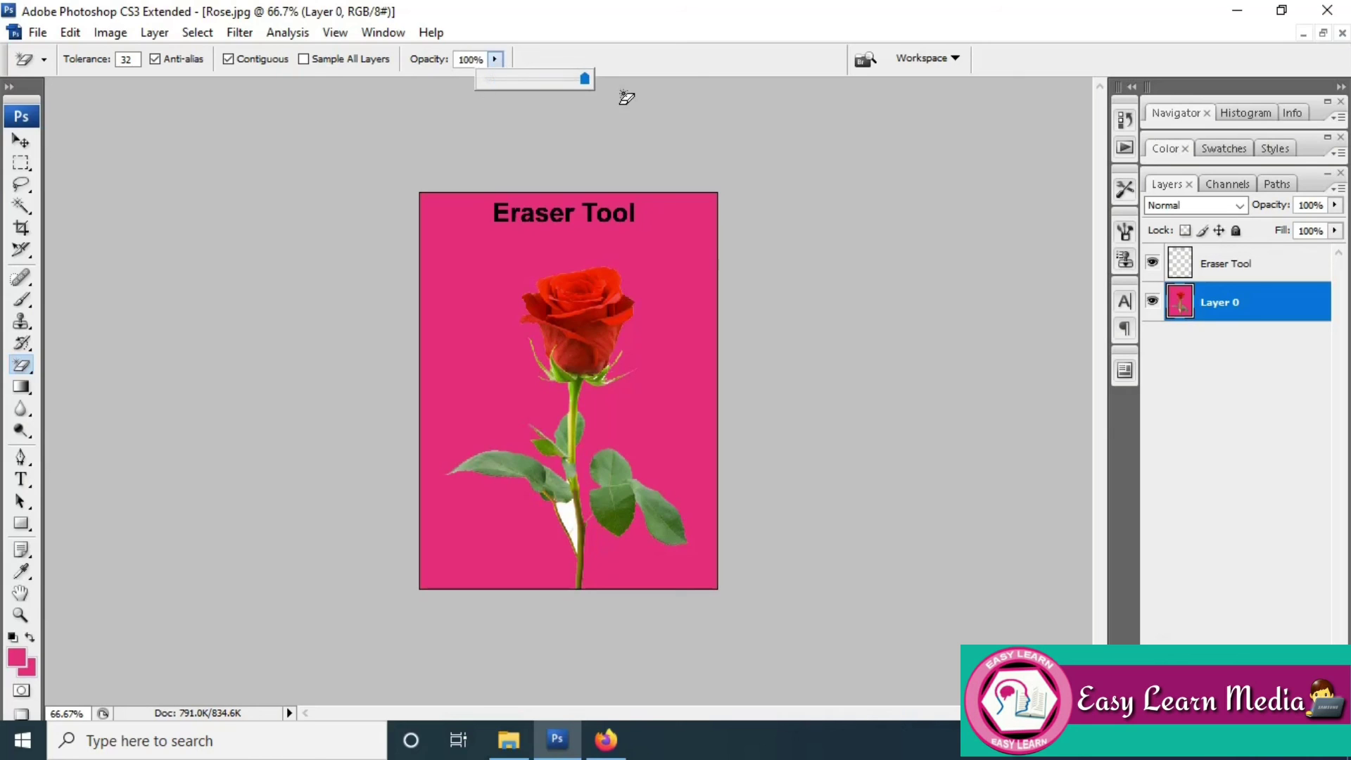
pyautogui.click(703, 246)
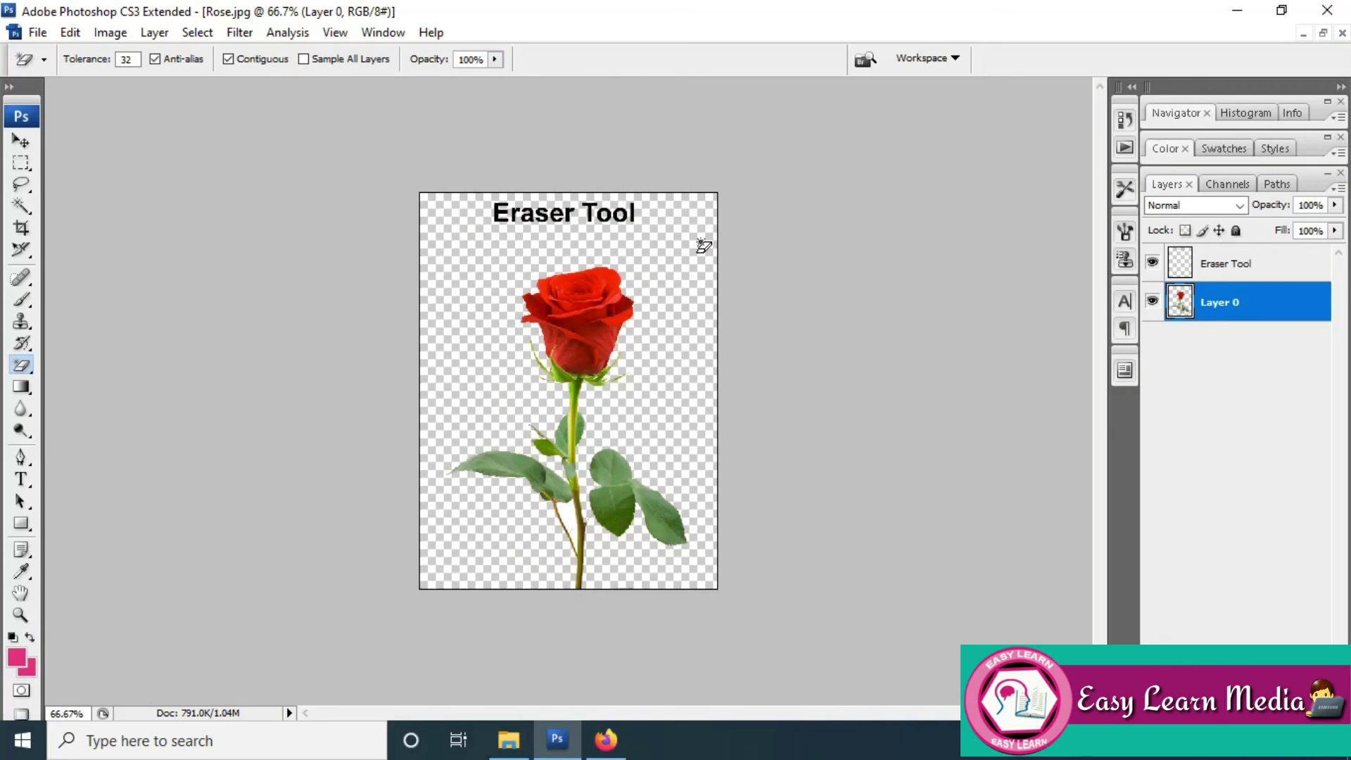
pyautogui.hotkey('ctrl', 'z')
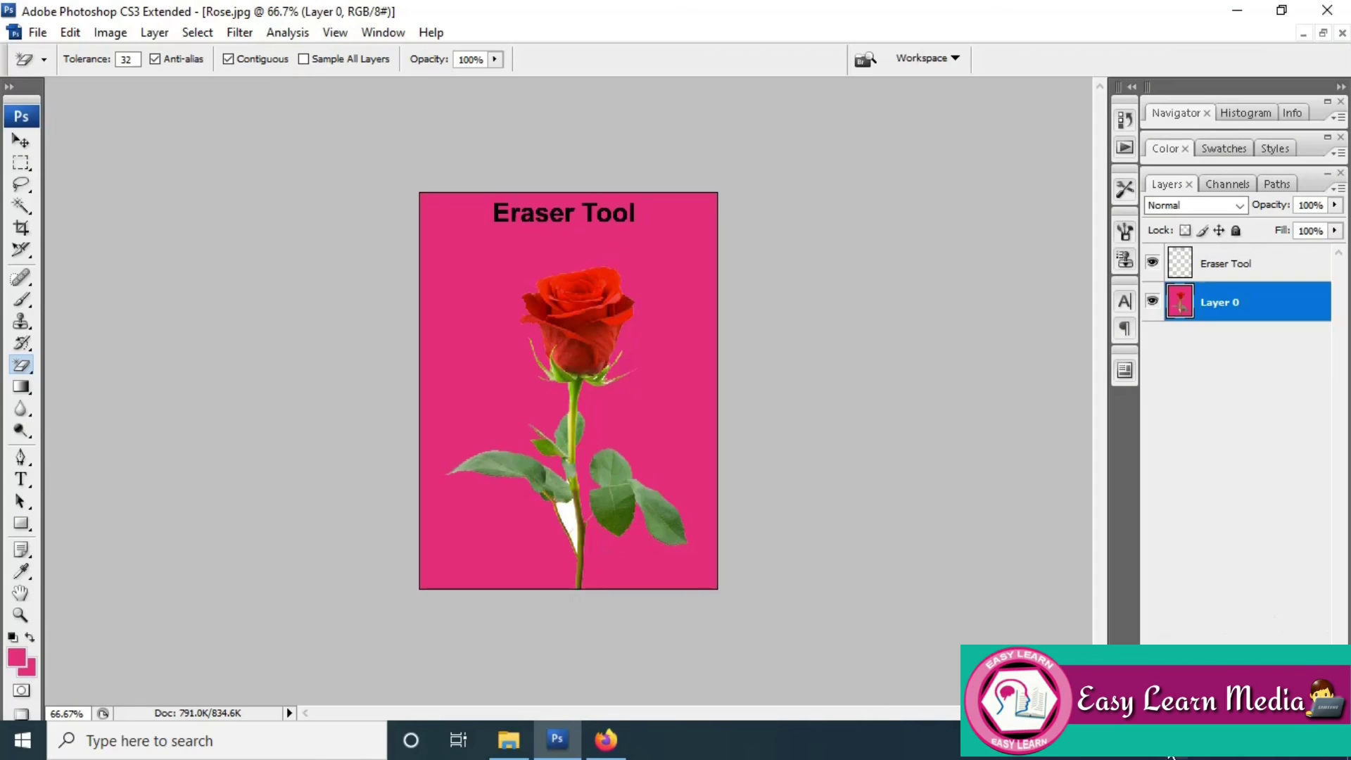
pyautogui.click(1184, 754)
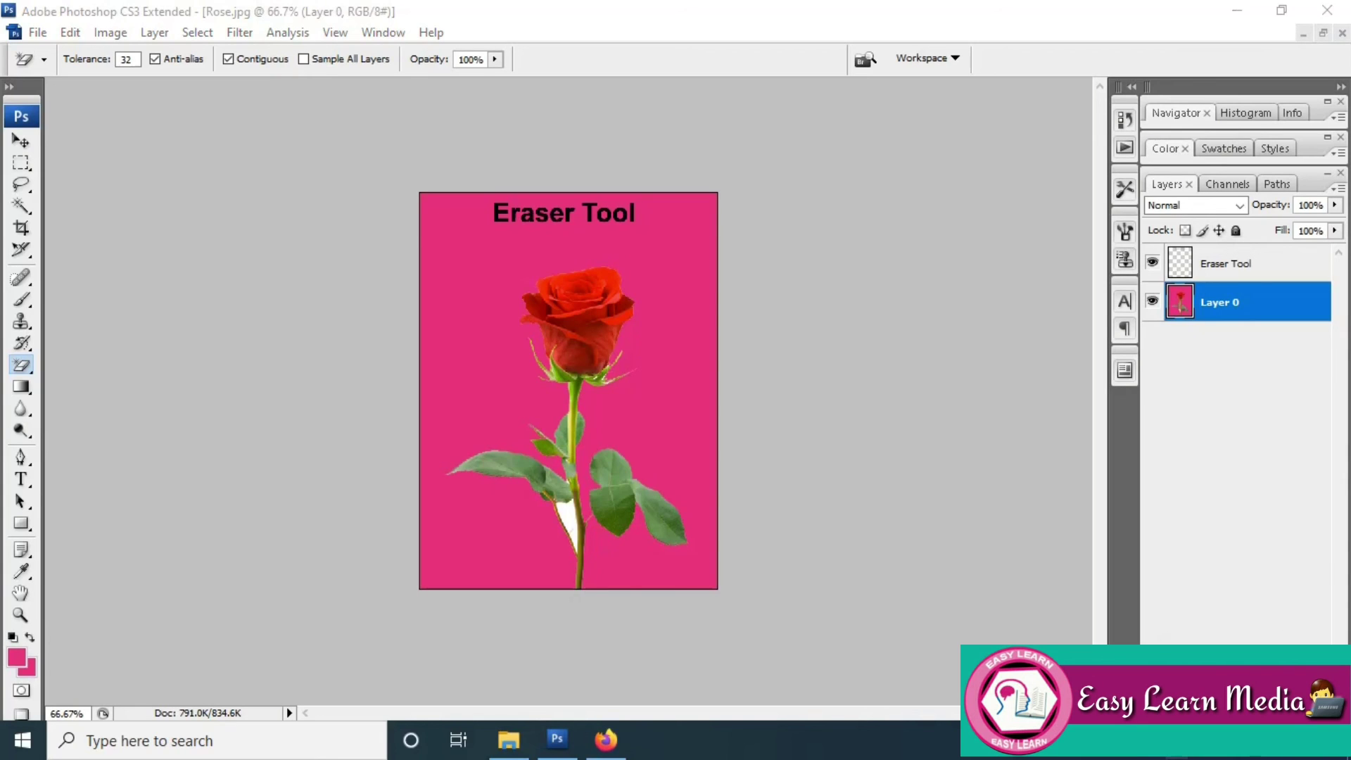